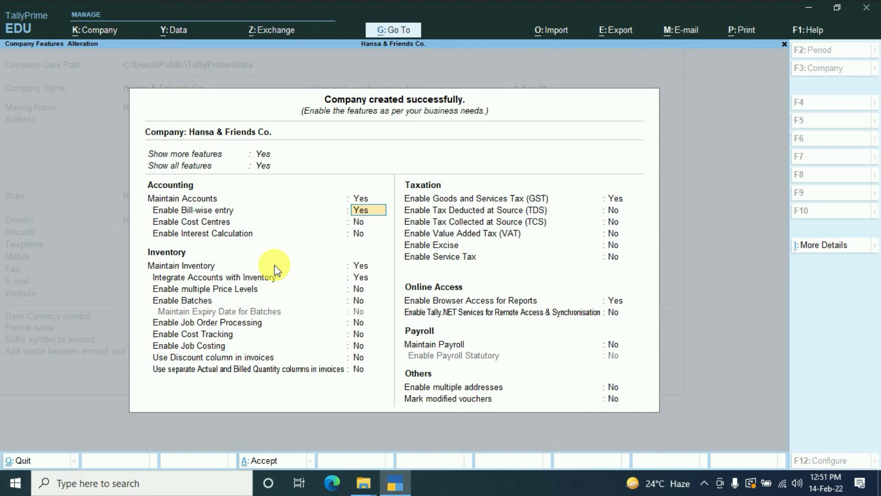
# - Keep bill-wise entry enabled, set Goods and Services Tax (GST) to No, and save the company features
pyautogui.press('Return')
pyautogui.press('Return')
pyautogui.press('Return')
pyautogui.press('Return')
pyautogui.press('Return')
pyautogui.press('Return')
pyautogui.press('Return')
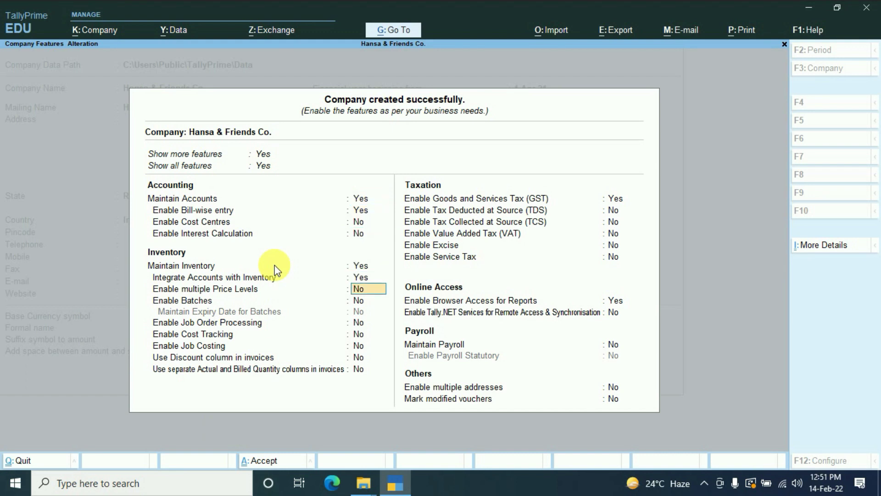
pyautogui.press('Return')
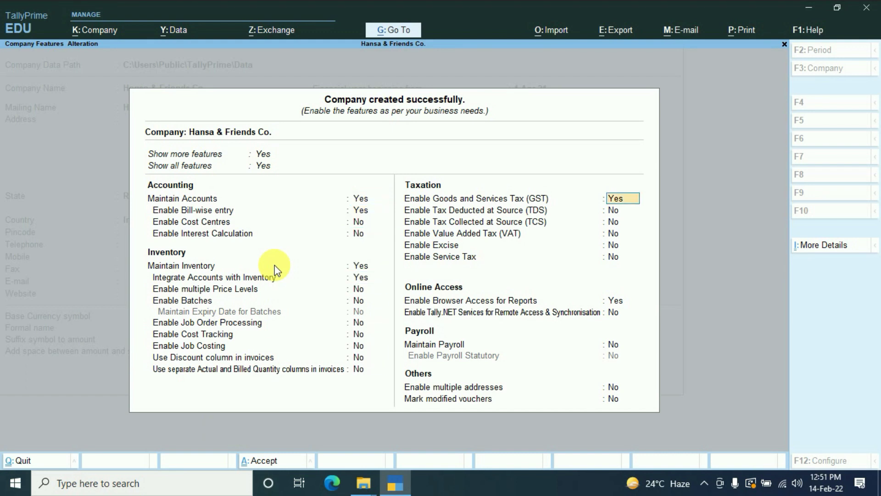
pyautogui.write('n')
pyautogui.press('Return')
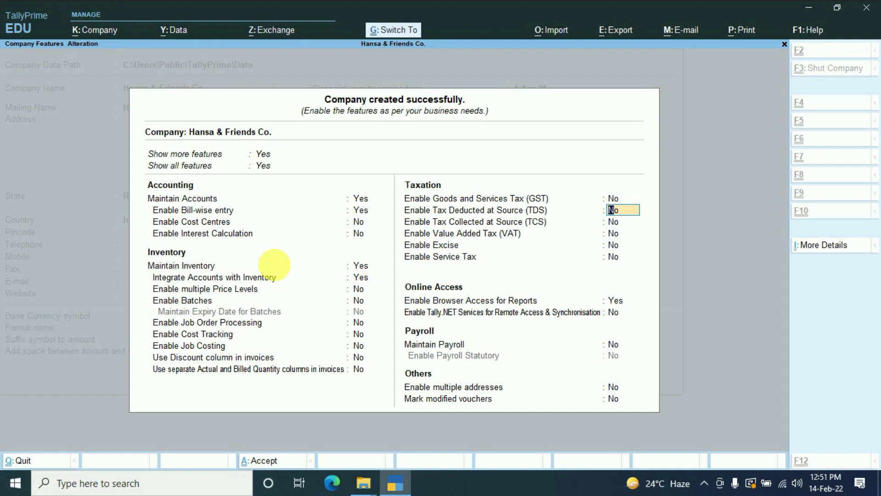
pyautogui.hotkey('ctrl', 'a')
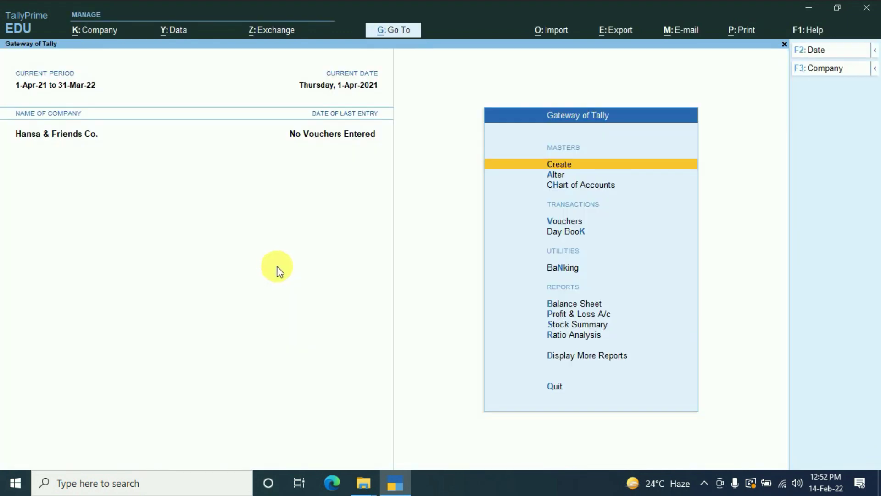
# - Create a ledger named Purchase A/c under Purchase Accounts and save it
pyautogui.press('Return')
pyautogui.press('Down')
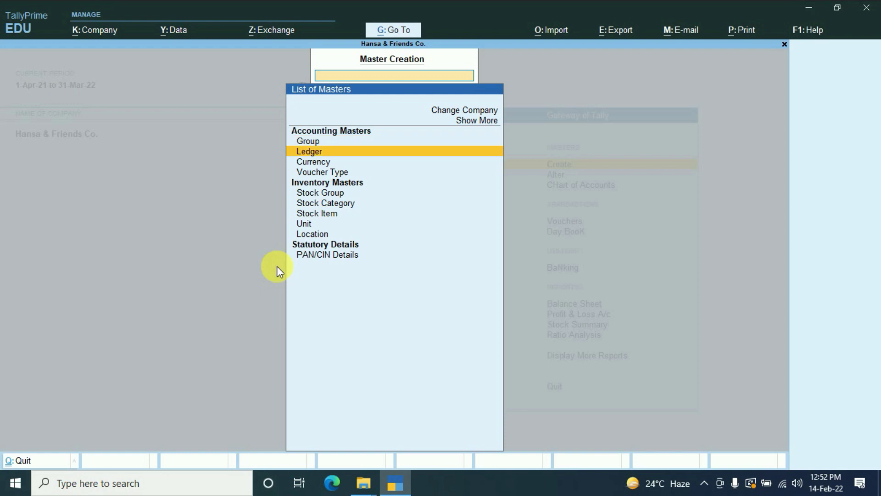
pyautogui.press('Return')
pyautogui.write('Purchases a')
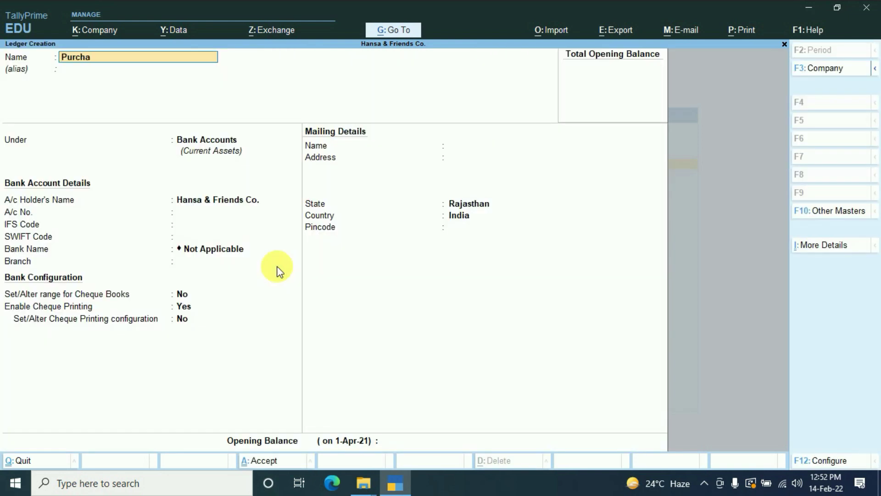
pyautogui.press('BackSpace')
pyautogui.press('BackSpace')
pyautogui.press('BackSpace')
pyautogui.write('a/c')
pyautogui.press('Return')
pyautogui.write('Pu')
pyautogui.press('Return')
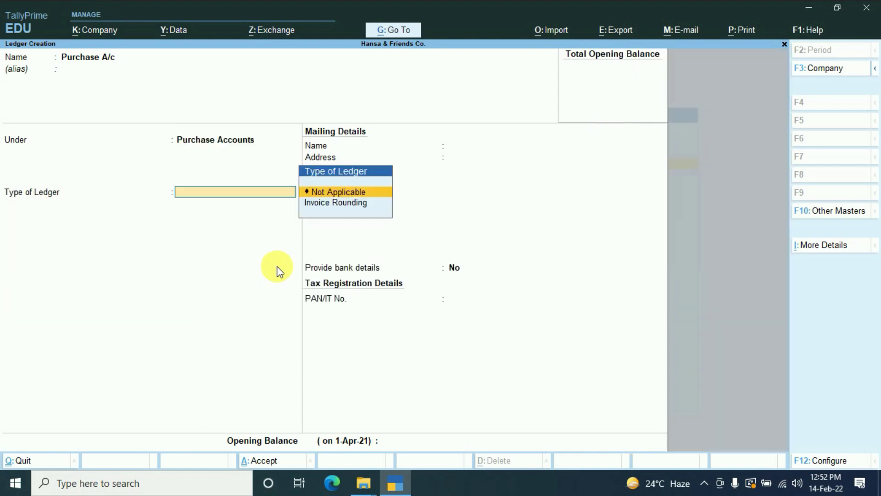
pyautogui.hotkey('ctrl', 'a')
# - Create a ledger named Sales A/c under Sales Accounts and save it
pyautogui.write('Sales a/c')
pyautogui.press('Return')
pyautogui.write('S')
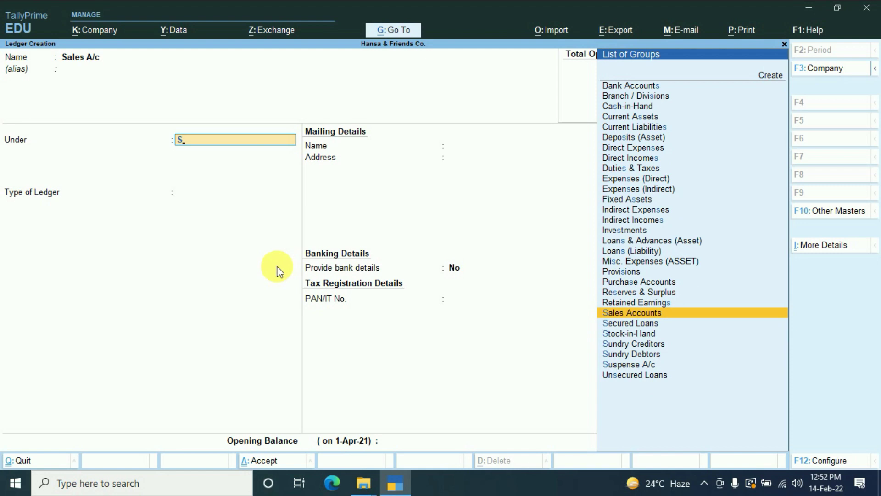
pyautogui.press('Return')
pyautogui.hotkey('ctrl', 'a')
# - Create the ledger Mr. SC A/c under Sundry Creditors, keeping bill-by-bill balances at Yes and the default credit period blank
pyautogui.write('Mr. SC A/c')
pyautogui.press('Return')
pyautogui.write('S')
pyautogui.press('Up')
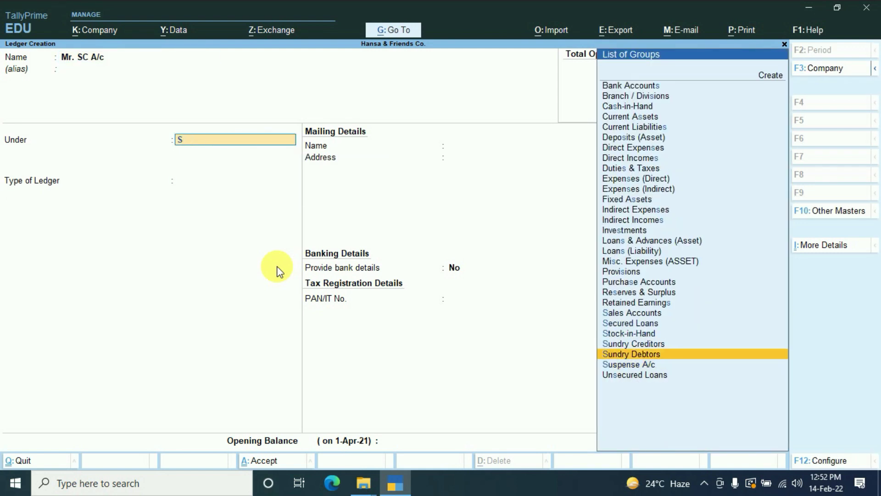
pyautogui.press('Up')
pyautogui.press('Return')
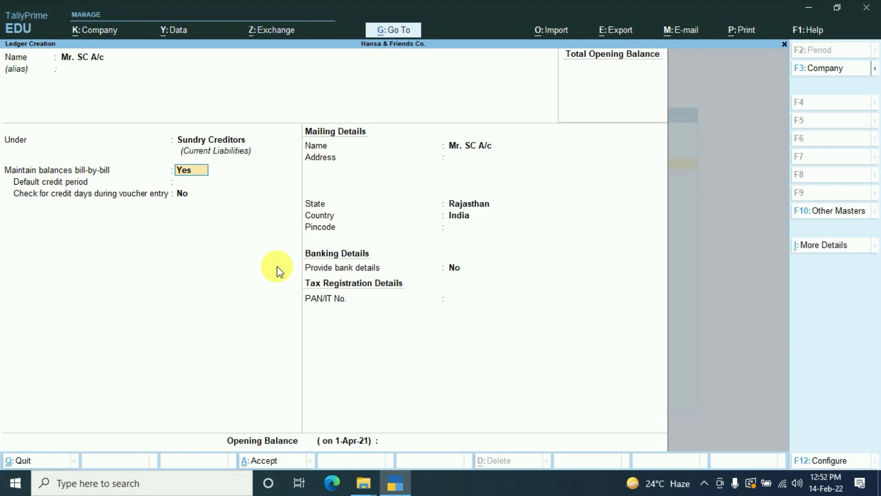
pyautogui.press('Return')
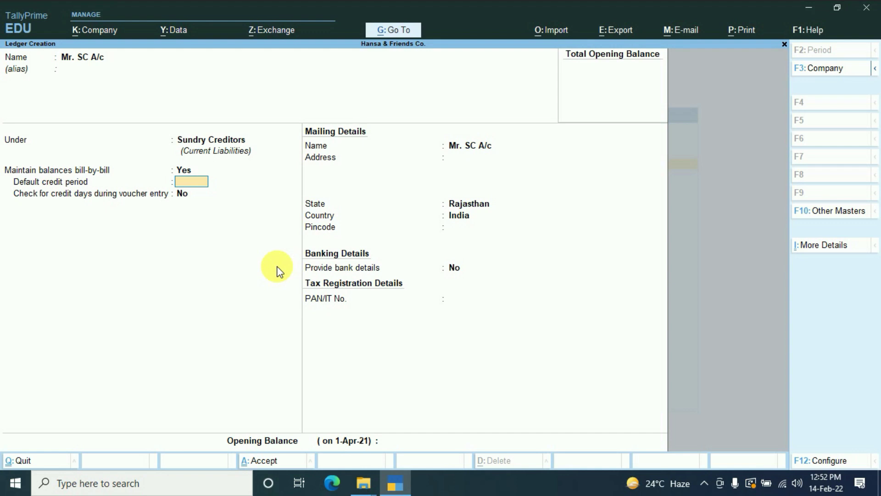
pyautogui.press('Return')
pyautogui.press('Up')
pyautogui.press('Up')
pyautogui.press('Up')
pyautogui.press('Up')
pyautogui.press('Up')
# - Create the ledger Mr. SD A/c under Sundry Debtors with bill-by-bill balances kept at Yes
pyautogui.write('Mr. SD A/c')
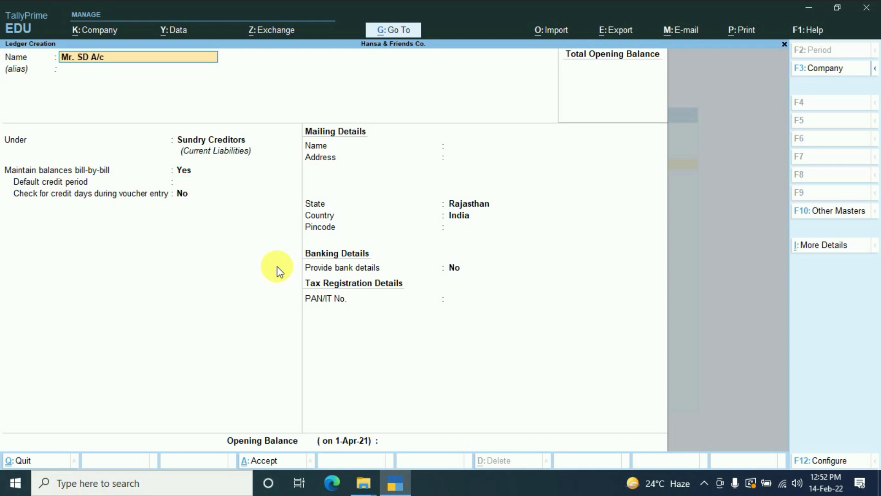
pyautogui.press('Return')
pyautogui.press('Down')
pyautogui.press('Return')
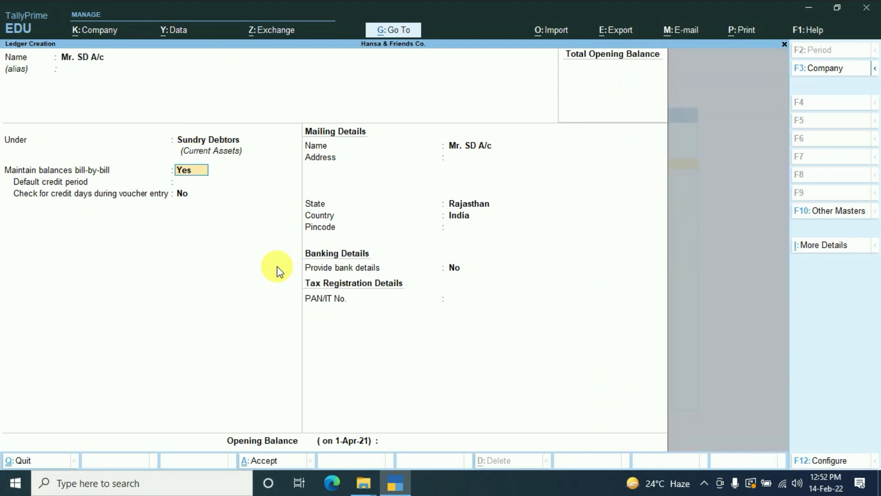
pyautogui.press('Return')
pyautogui.hotkey('ctrl', 'a')
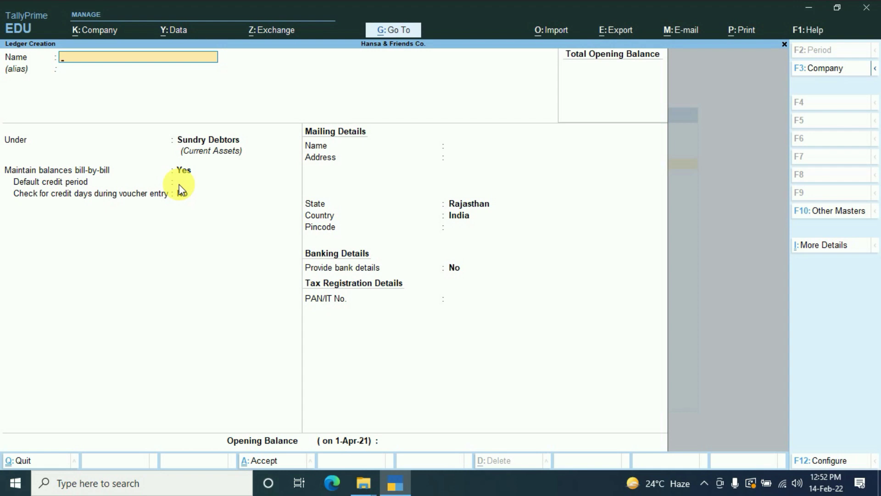
# - Create a ledger named SBI Bank A/c under Bank Accounts, leaving the bank details blank
pyautogui.write('SBI Bank a/c')
pyautogui.press('Return')
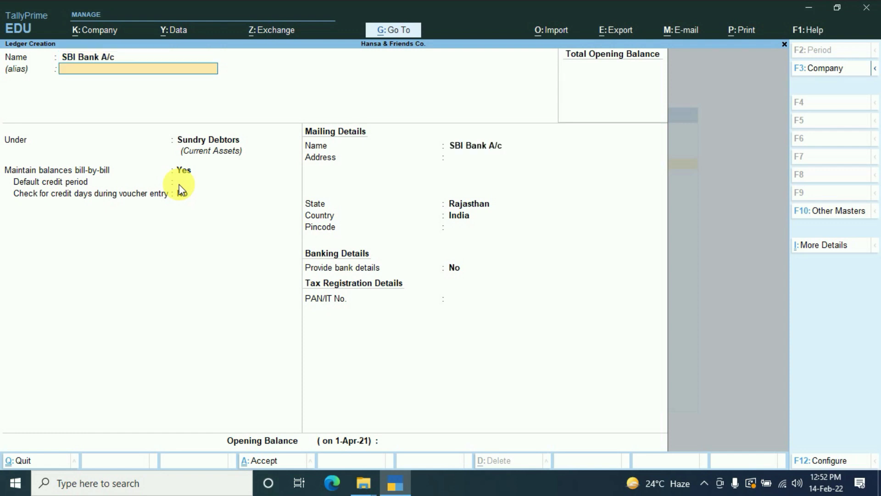
pyautogui.press('Return')
pyautogui.write('b')
pyautogui.press('Return')
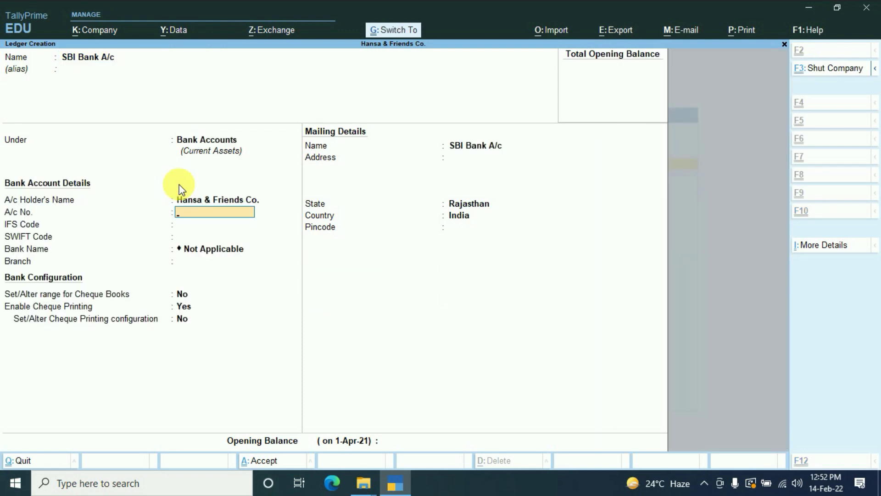
pyautogui.hotkey('ctrl', 'a')
# - Leave ledger creation and start a new stock item master named HP Mouse
pyautogui.press('Escape')
pyautogui.press('y')
pyautogui.press('Return')
pyautogui.press('Down')
pyautogui.press('Down')
pyautogui.press('Down')
pyautogui.press('Down')
pyautogui.press('Down')
pyautogui.press('Down')
pyautogui.press('Down')
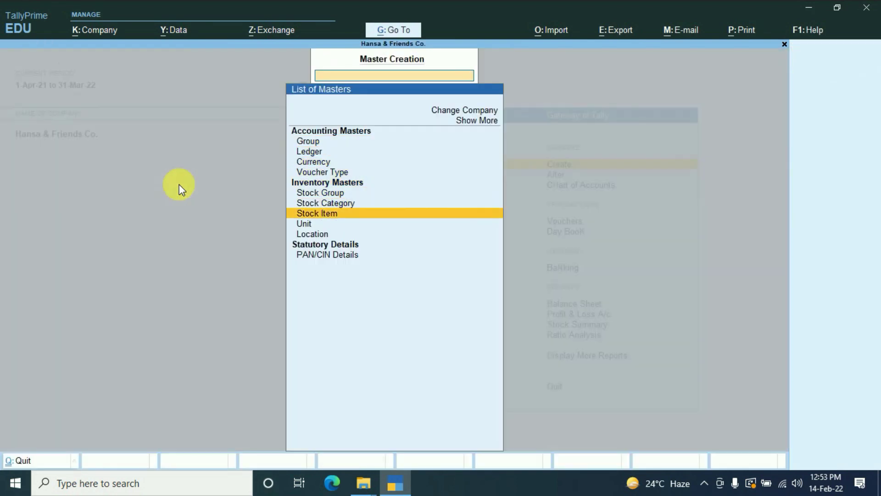
pyautogui.press('Return')
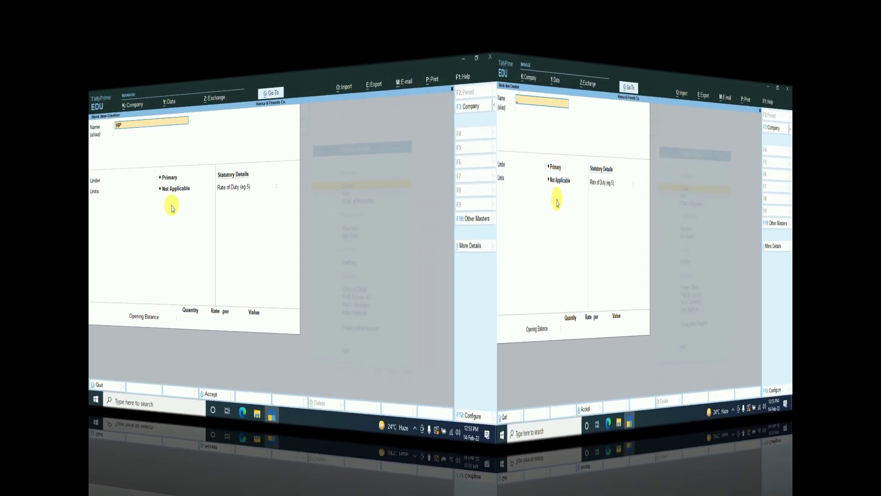
pyautogui.write('HP')
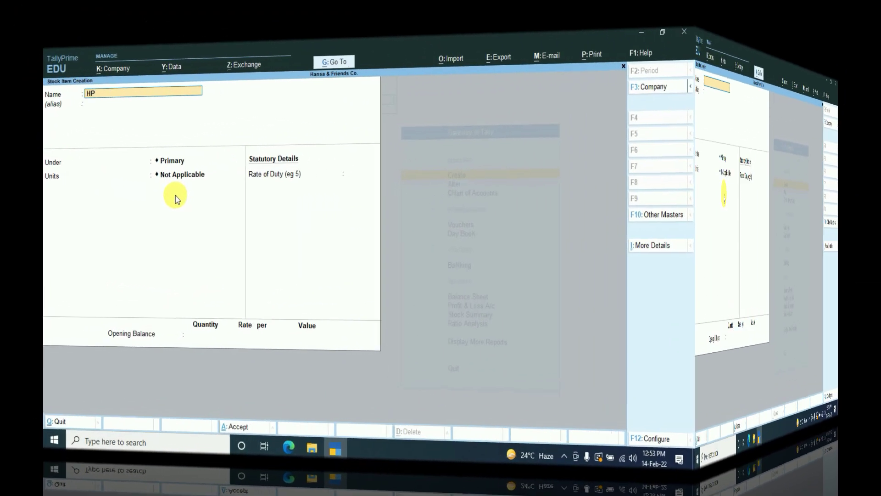
pyautogui.write(' Mouse')
pyautogui.press('Return')
# - Create the unit Pcs. with formal name Pieces for the HP Mouse stock item and save the item
pyautogui.press('Return')
pyautogui.press('Return')
pyautogui.press('Up')
pyautogui.press('Return')
pyautogui.write('Pcs.')
pyautogui.press('Return')
pyautogui.write('Pieces')
pyautogui.press('Return')
pyautogui.press('Return')
pyautogui.press('Return')
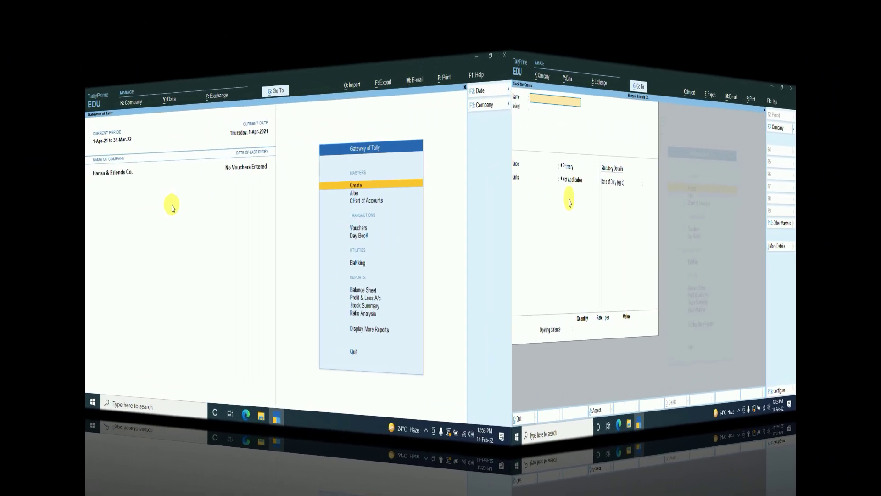
# - Start a purchase voucher with Mr. SC A/c as the party and Purchase A/c as the purchase ledger
pyautogui.press('Down')
pyautogui.press('Down')
pyautogui.press('Down')
pyautogui.press('Return')
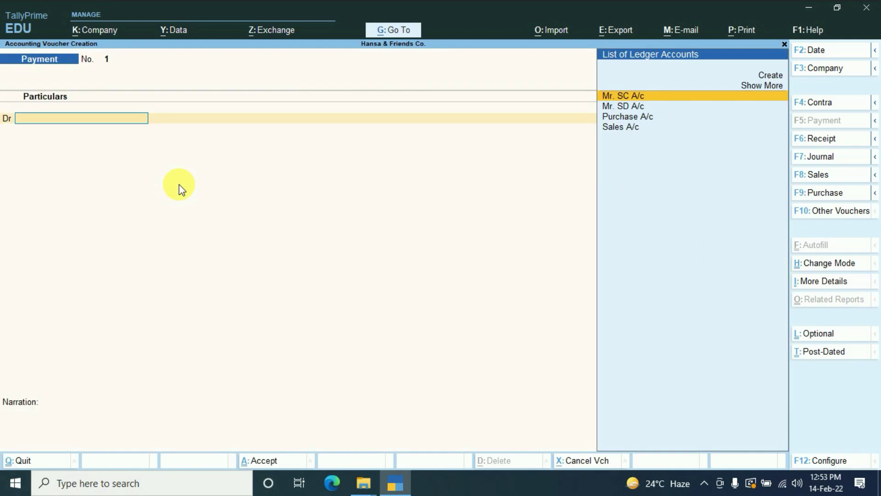
pyautogui.press('F9')
pyautogui.press('Return')
pyautogui.press('Return')
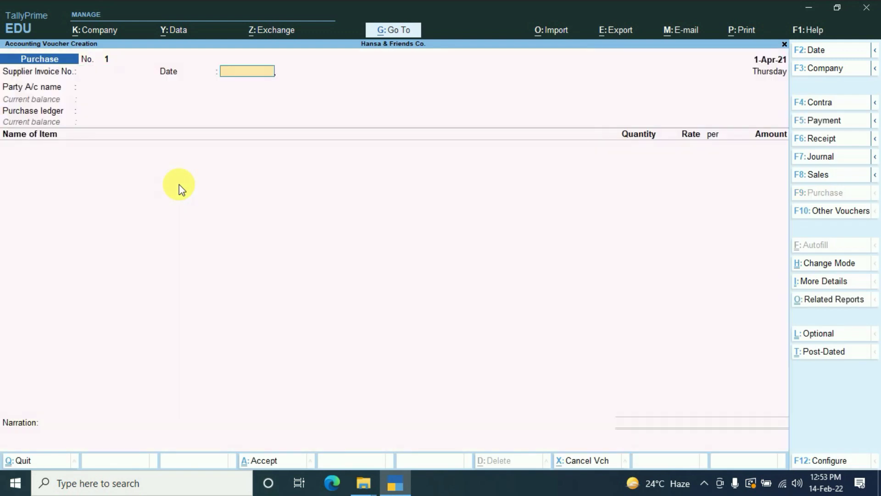
pyautogui.press('Down')
pyautogui.press('Return')
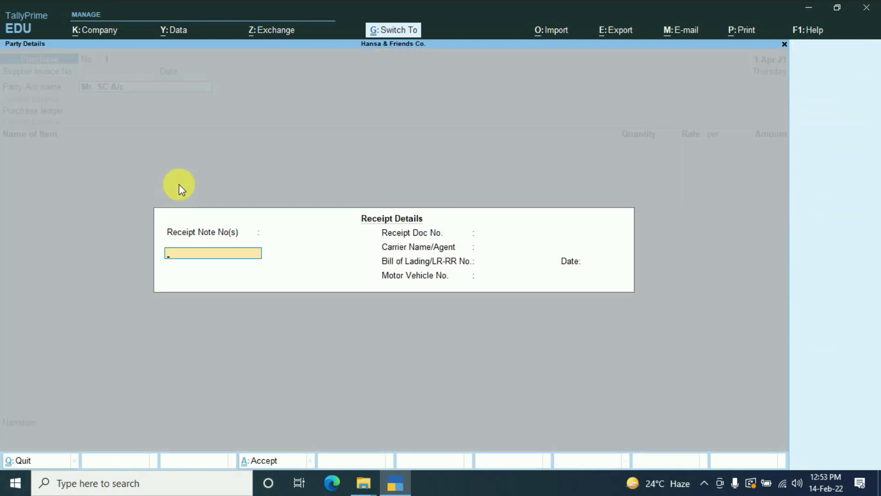
pyautogui.hotkey('ctrl', 'a')
pyautogui.press('Return')
pyautogui.hotkey('ctrl', 'a')
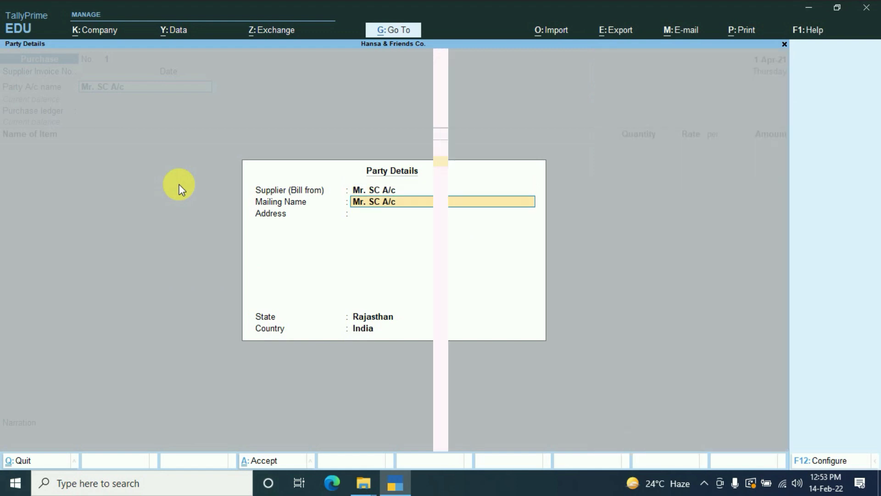
pyautogui.press('Return')
# - Add 10 Pcs. of HP Mouse at a rate of 250 to the purchase voucher and end the item list
pyautogui.press('Return')
pyautogui.write('10 Pcs.')
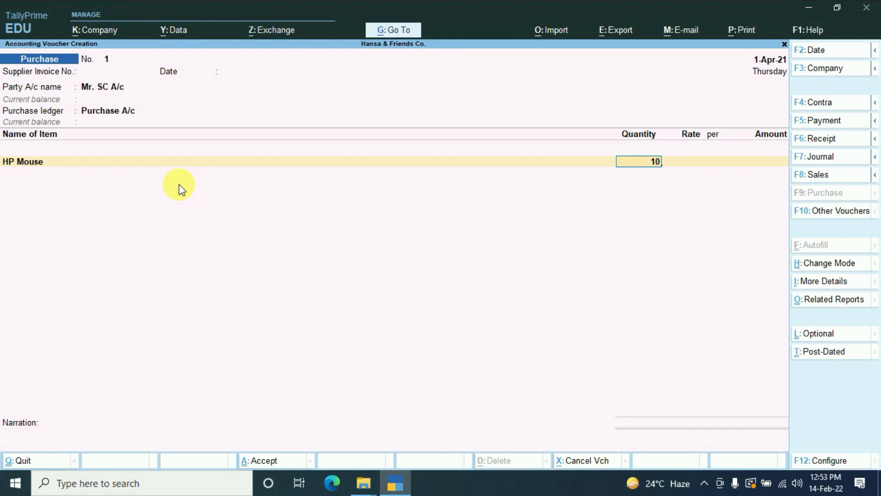
pyautogui.press('Return')
pyautogui.write('250')
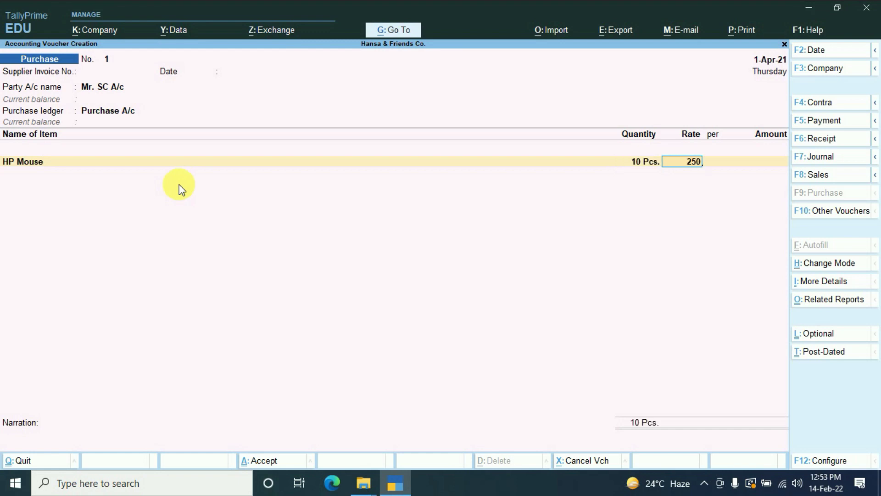
pyautogui.press('Return')
pyautogui.press('Return')
pyautogui.press('Return')
pyautogui.press('Return')
# - Enter P1001 as a New Ref in the bill-wise details for the full amount and save the purchase voucher
pyautogui.press('Return')
pyautogui.write('P1001')
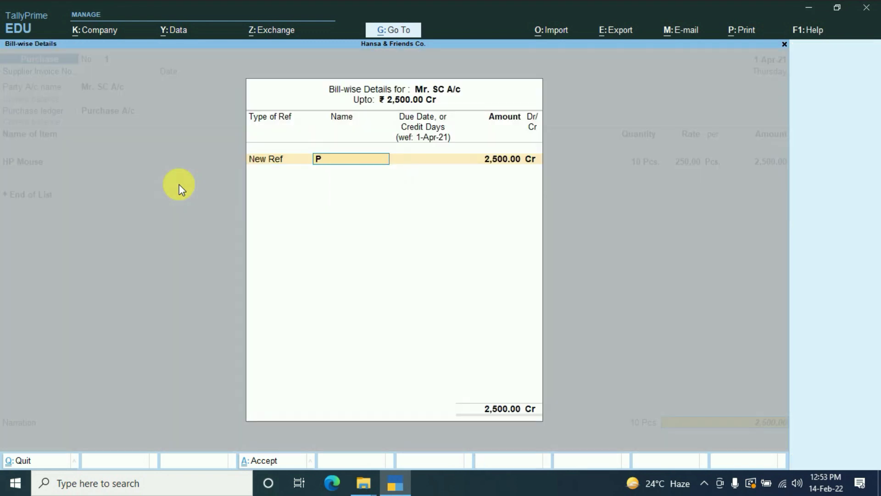
pyautogui.press('Return')
pyautogui.press('Return')
pyautogui.press('Return')
pyautogui.press('Return')
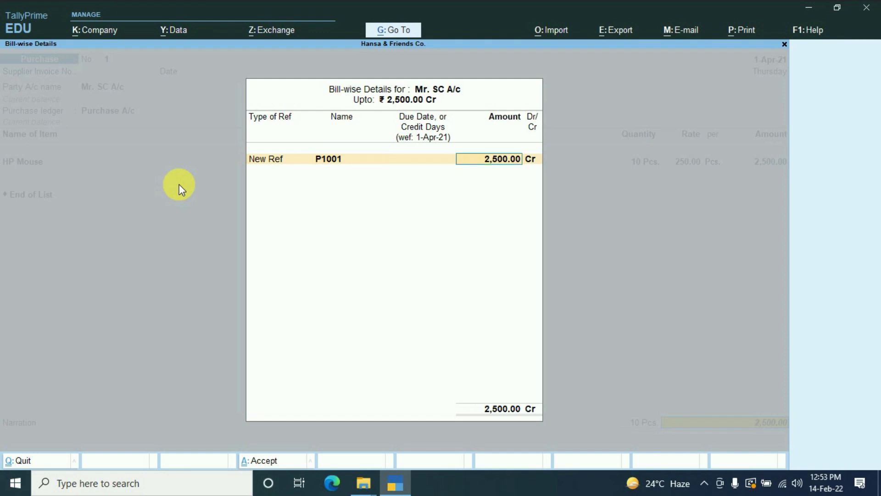
pyautogui.press('Return')
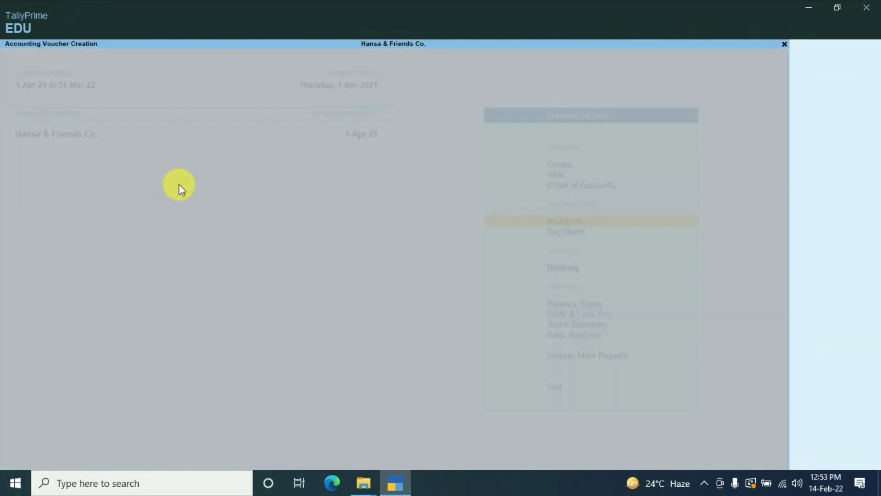
# - Date the second purchase voucher 1-May-21, with Mr. SC A/c as the party and Purchase A/c as the purchase ledger
pyautogui.press('F2')
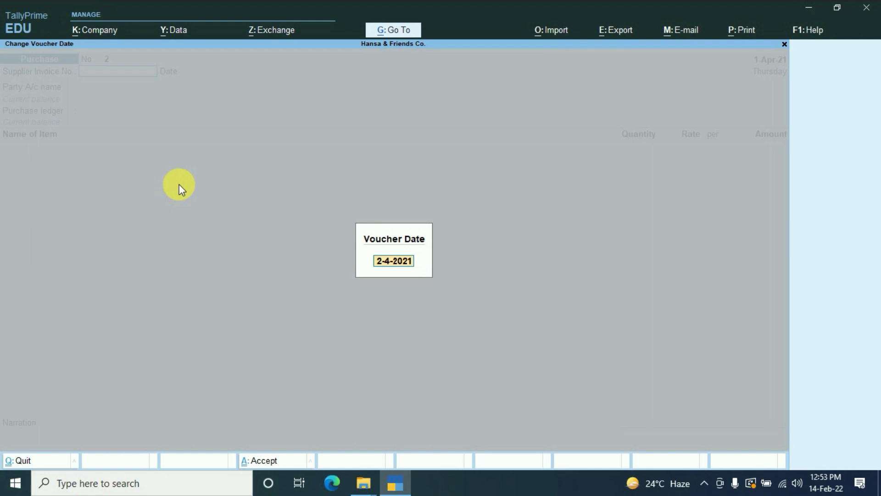
pyautogui.write('1-5')
pyautogui.press('Return')
pyautogui.press('Return')
pyautogui.press('Return')
pyautogui.press('Down')
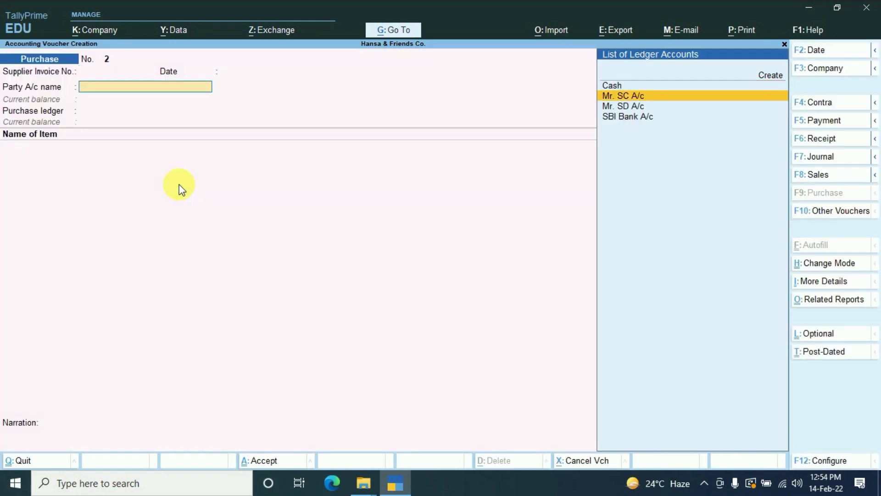
pyautogui.press('Return')
pyautogui.press('Return')
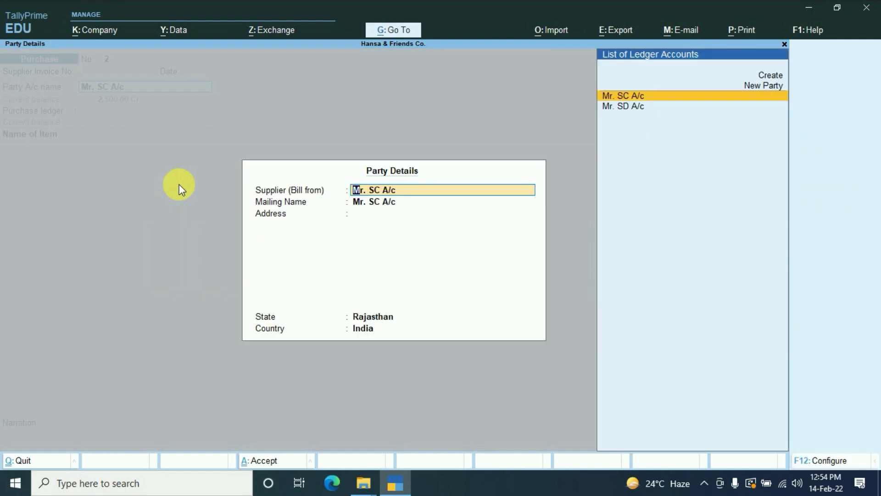
pyautogui.hotkey('ctrl', 'a')
pyautogui.press('Return')
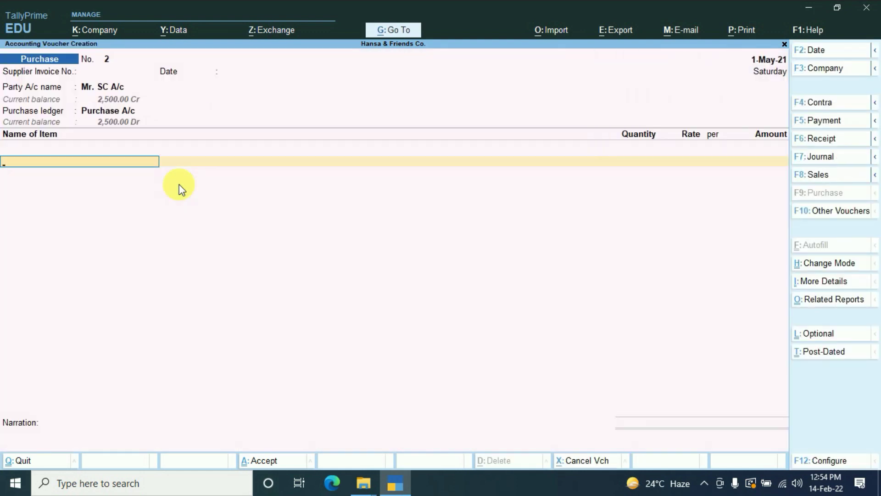
# - Add 5 Pcs. of HP Mouse at a rate of 250 to the second purchase voucher and end the item list
pyautogui.write('C')
pyautogui.press('Down')
pyautogui.press('Return')
pyautogui.write('5')
pyautogui.press('Return')
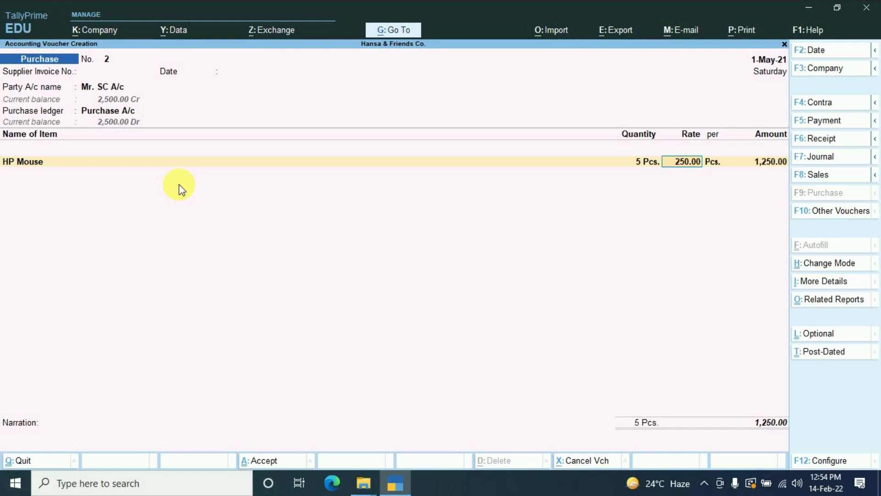
pyautogui.press('Return')
pyautogui.press('Return')
pyautogui.press('Return')
pyautogui.press('Return')
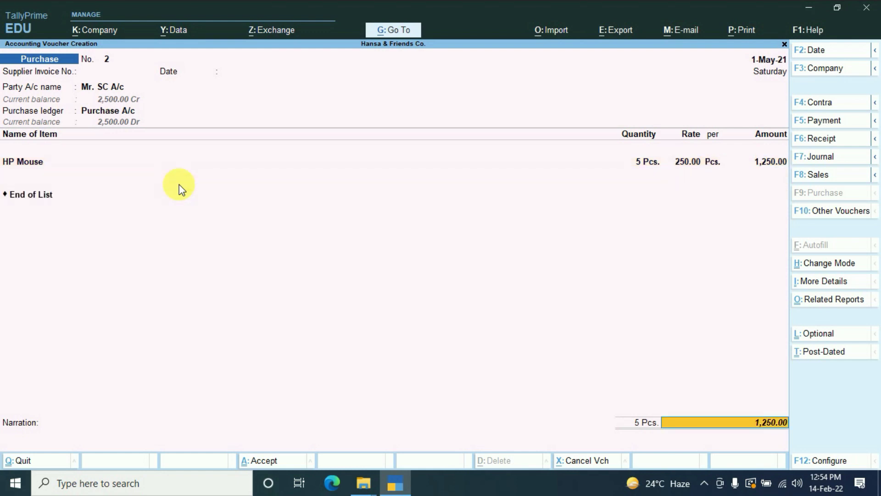
# - Enter P1002 as a New Ref in the bill-wise details for the full amount and save the second purchase voucher
pyautogui.press('Return')
pyautogui.press('Return')
pyautogui.press('Return')
pyautogui.press('Return')
pyautogui.press('Return')
pyautogui.press('BackSpace')
pyautogui.press('BackSpace')
pyautogui.press('BackSpace')
pyautogui.write('P1002')
pyautogui.press('Return')
pyautogui.press('Return')
pyautogui.press('Return')
pyautogui.press('Return')
pyautogui.press('Return')
pyautogui.press('Return')
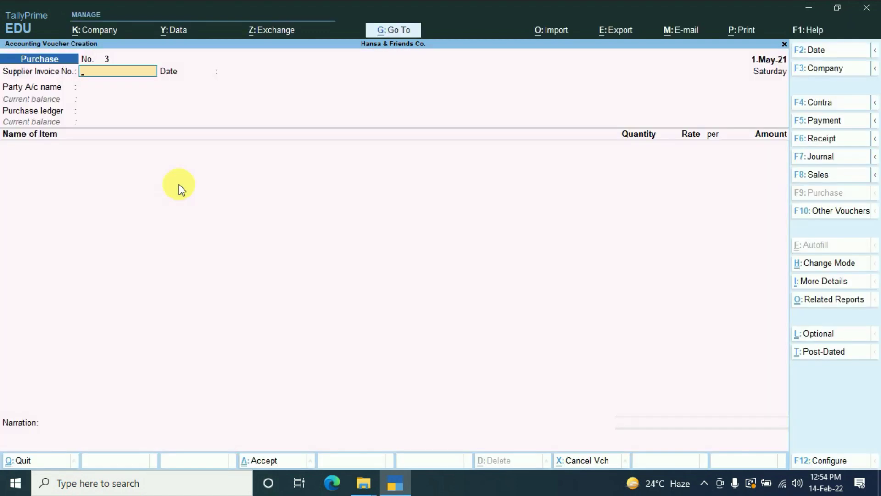
# - Start a sales voucher with Mr. SD A/c as the party, Sales A/c as the sales ledger and HP Mouse as the item
pyautogui.press('F8')
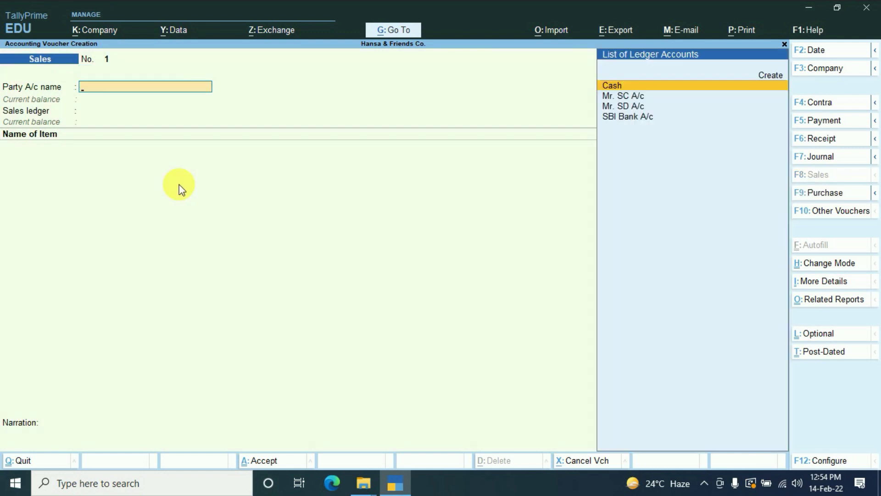
pyautogui.press('Down')
pyautogui.press('Down')
pyautogui.press('Return')
pyautogui.press('Escape')
pyautogui.press('Return')
pyautogui.press('Return')
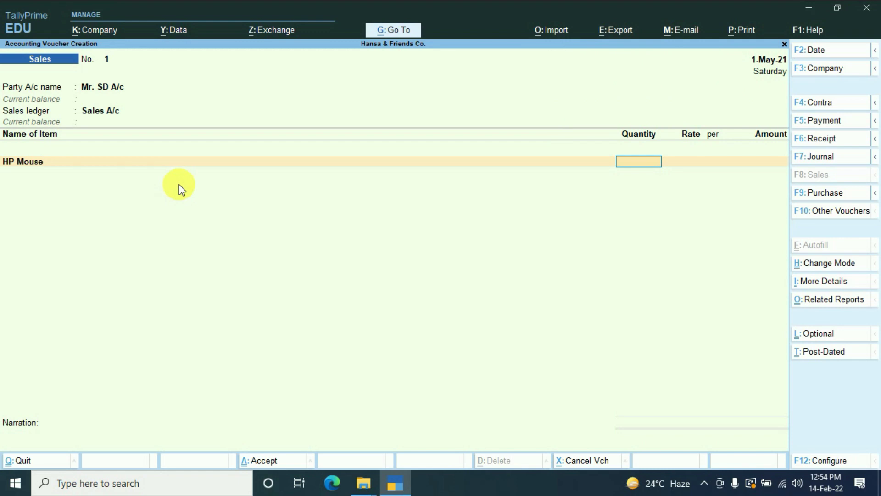
# - Set the HP Mouse line to 5 Pcs. at a rate of 500 and end the item list
pyautogui.write('5')
pyautogui.press('Return')
pyautogui.write('500')
pyautogui.press('Return')
pyautogui.press('Return')
pyautogui.press('Return')
pyautogui.press('Return')
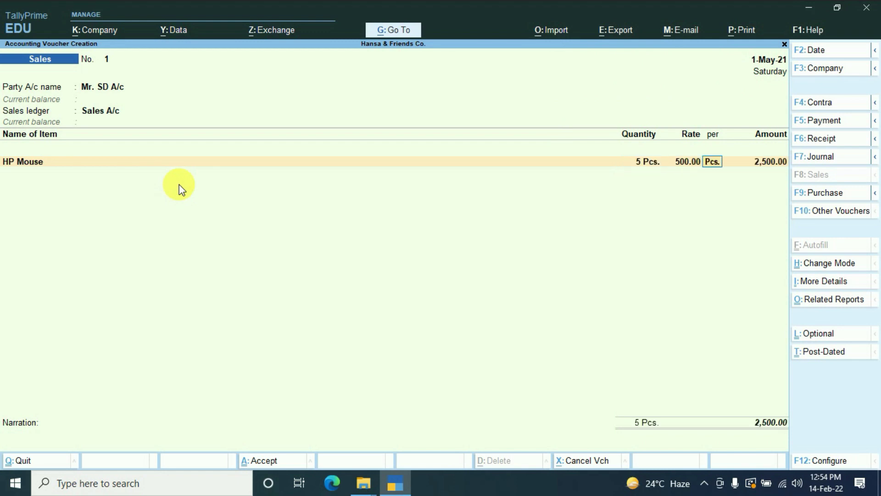
pyautogui.press('Return')
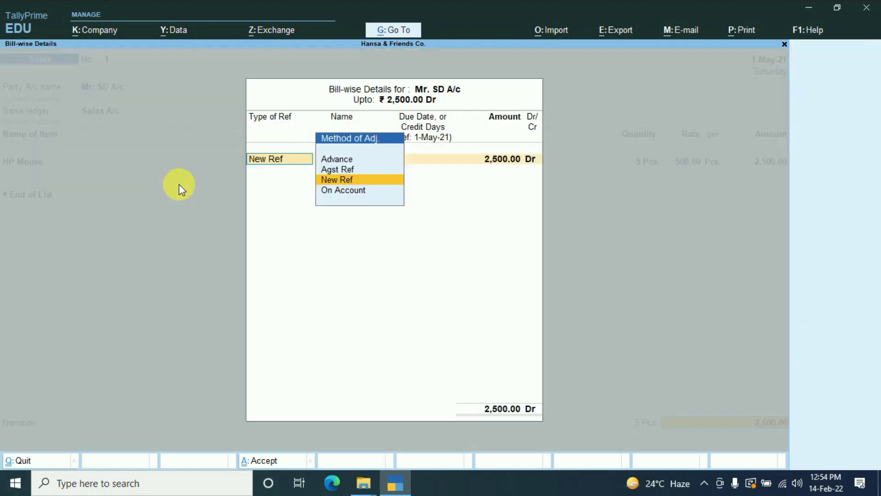
# - Enter S1001 as a New Ref in the bill-wise details for the full amount and save the sales voucher
pyautogui.press('Return')
pyautogui.write('S1001')
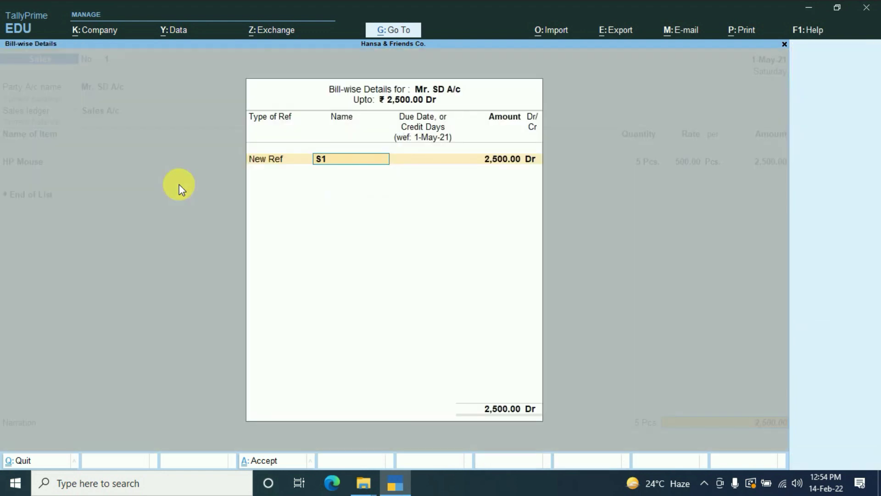
pyautogui.press('Return')
pyautogui.press('Return')
pyautogui.press('Return')
pyautogui.press('Return')
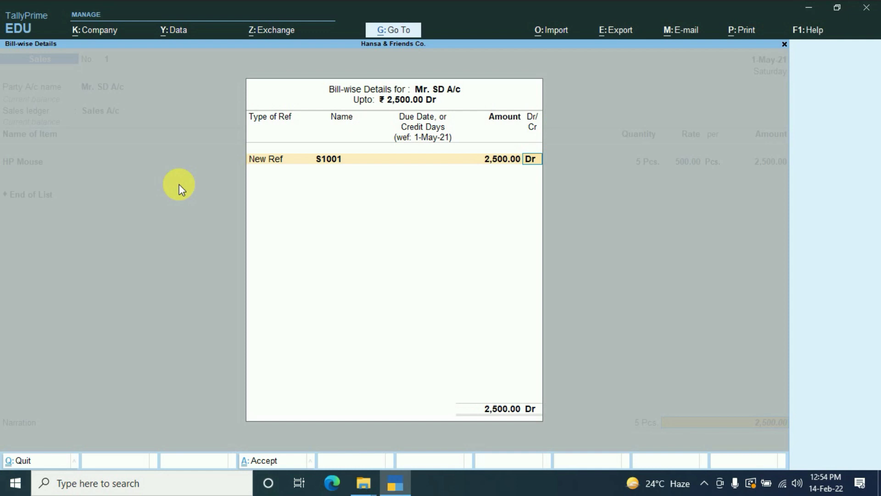
pyautogui.press('Return')
pyautogui.press('Return')
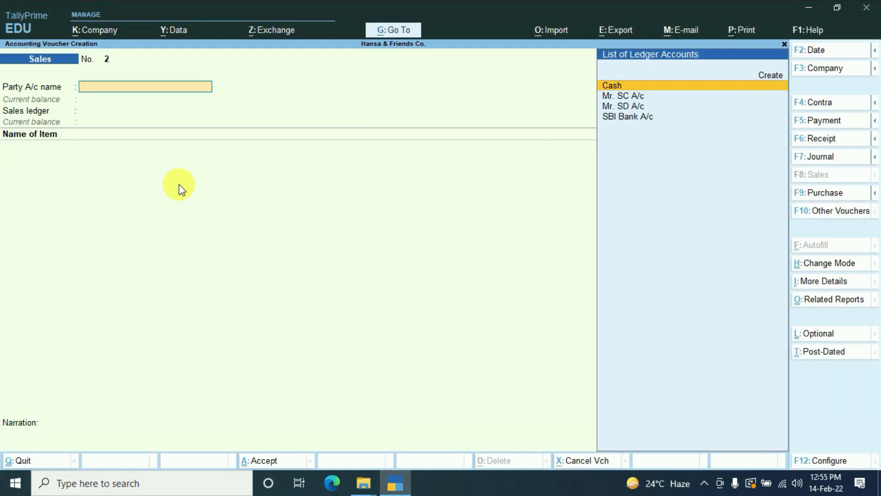
# - Start a payment voucher and debit Mr. SC A/c with 3,000
pyautogui.press('F5')
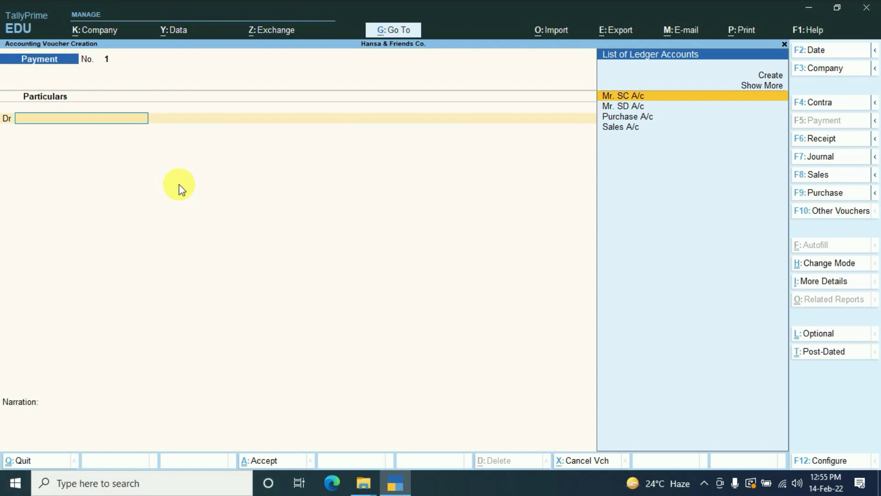
pyautogui.press('Return')
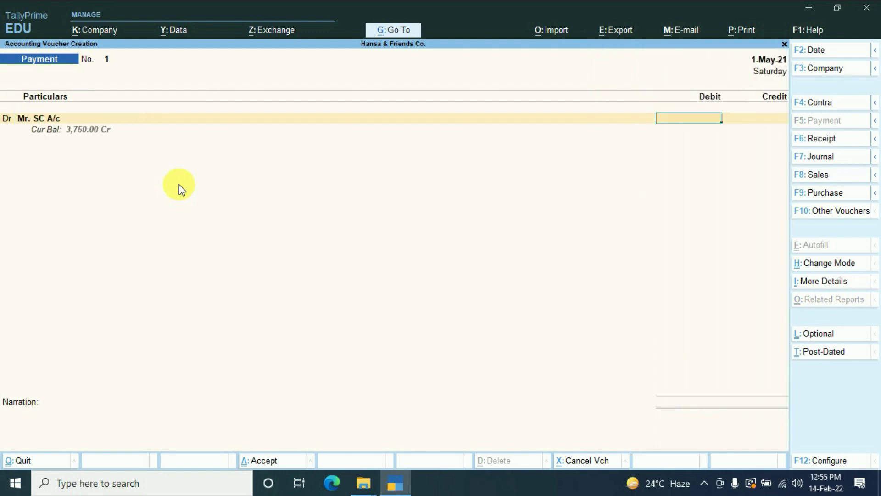
pyautogui.write('3000')
pyautogui.press('Return')
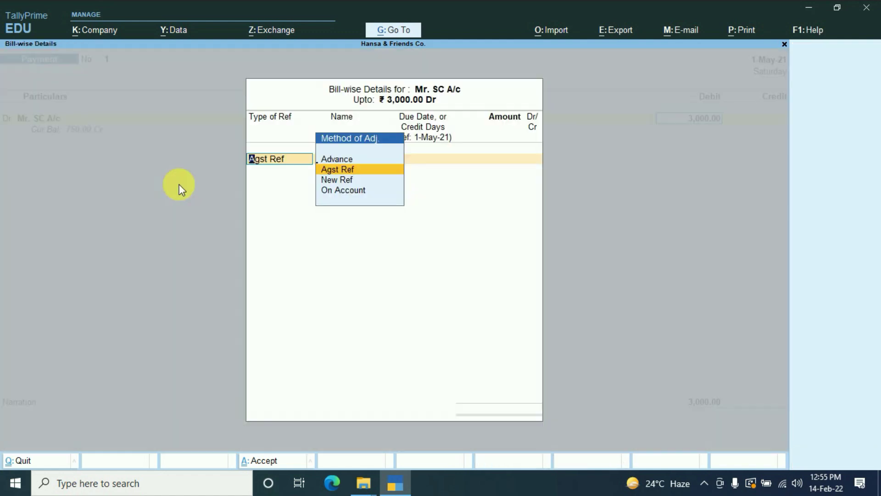
# - Allocate the payment as Agst Ref to bill P1001 for 2,500 and to bill P1002 for the remaining 500
pyautogui.press('Return')
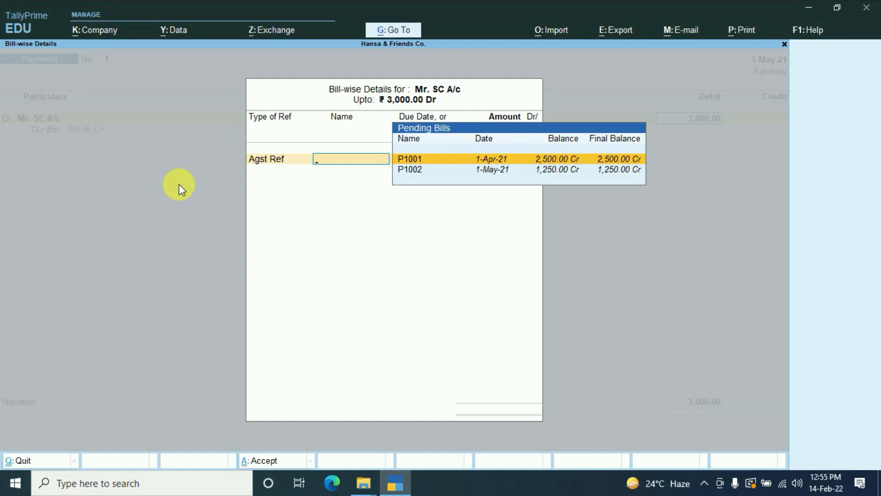
pyautogui.press('Return')
pyautogui.press('Return')
pyautogui.press('Return')
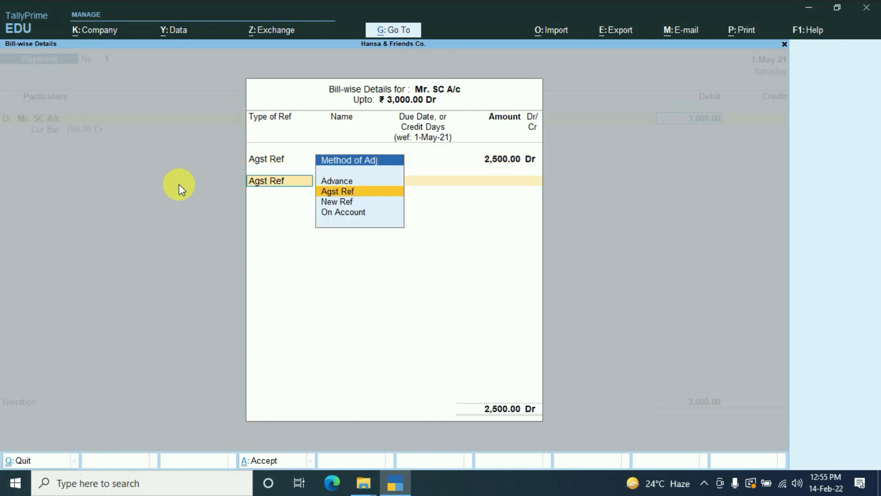
pyautogui.press('Return')
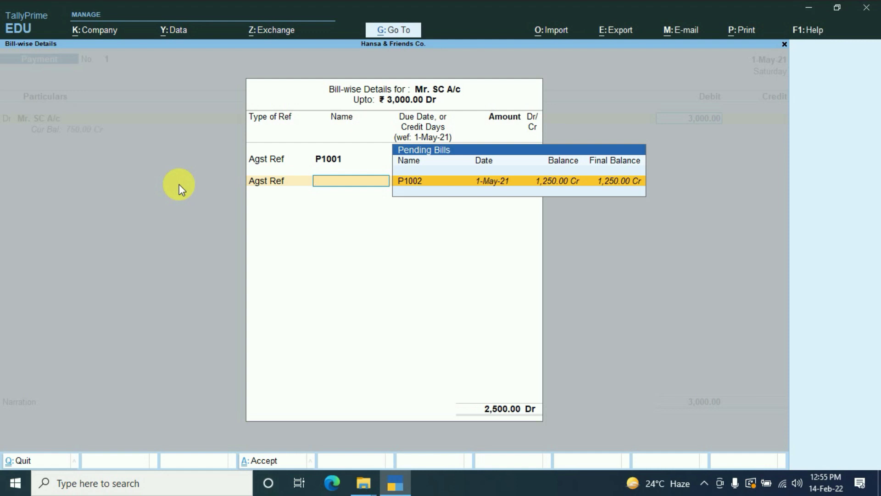
pyautogui.press('Return')
pyautogui.press('Return')
pyautogui.press('Return')
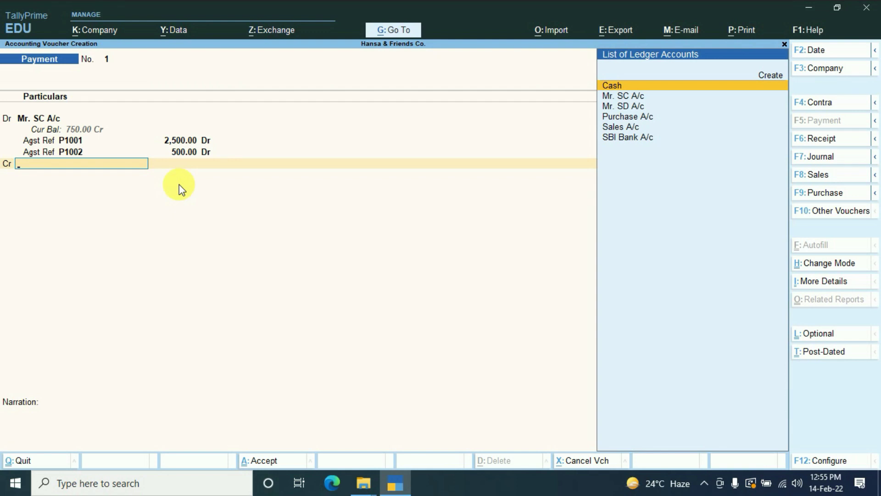
# - Credit SBI Bank A/c with 3,000 in the payment voucher
pyautogui.press('Down')
pyautogui.press('Down')
pyautogui.press('Down')
pyautogui.press('Down')
pyautogui.press('Down')
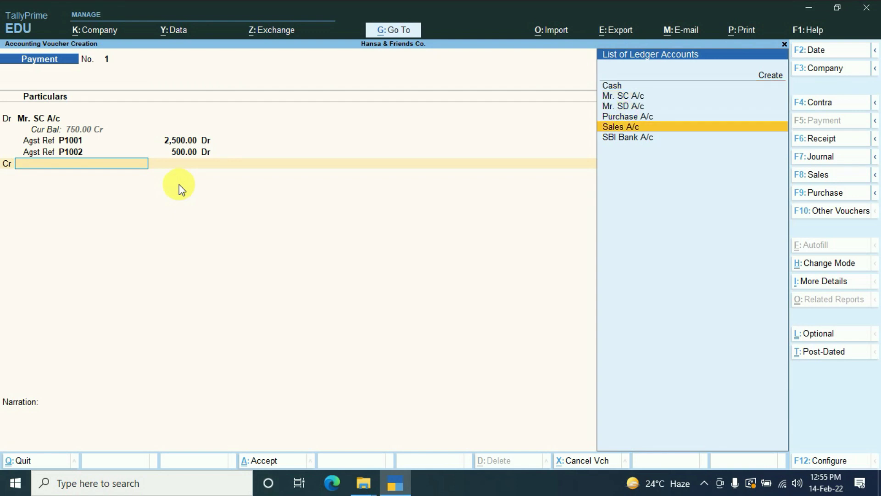
pyautogui.press('Return')
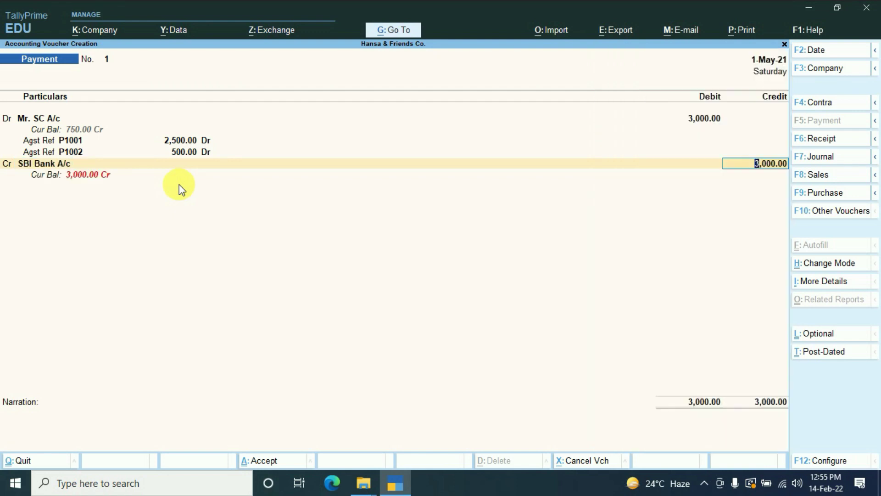
pyautogui.press('Return')
# - Accept the bank allocation as a Cheque dated 1-May-21 without an instrument number and save the payment voucher
pyautogui.press('Return')
pyautogui.press('Return')
pyautogui.press('Return')
pyautogui.press('Return')
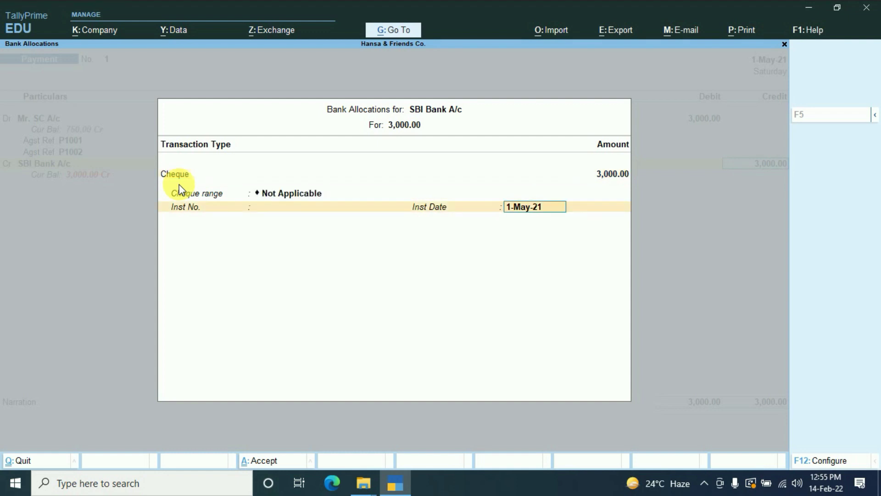
pyautogui.press('Return')
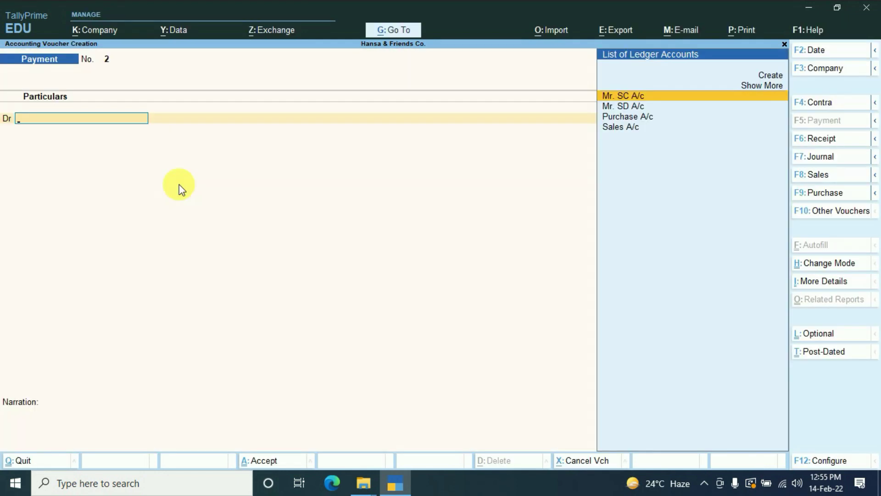
# - Reopen the saved payment voucher and set Print Payment Advice to Yes in its print configuration
pyautogui.press('pageup')
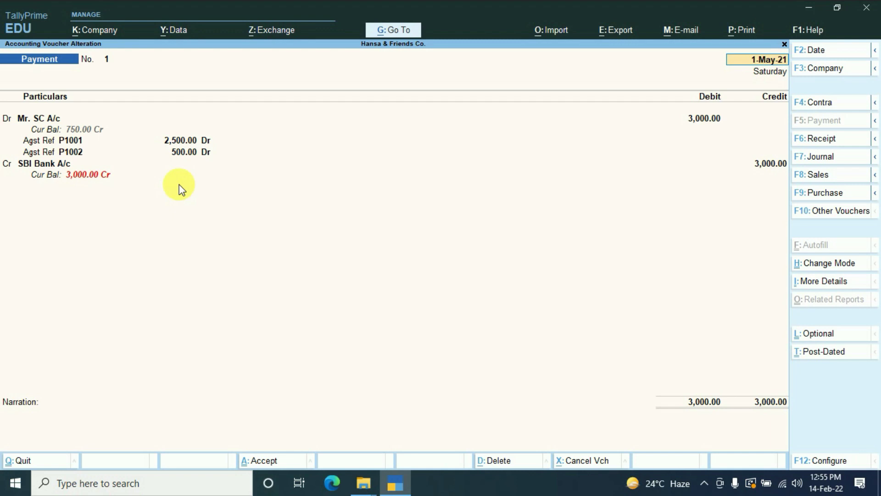
pyautogui.hotkey('alt', 'p')
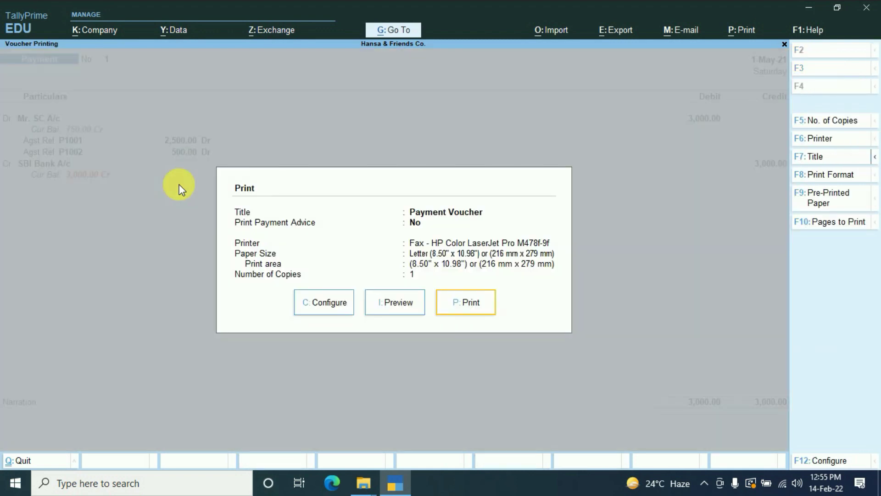
pyautogui.press('Left')
pyautogui.press('Left')
pyautogui.press('Return')
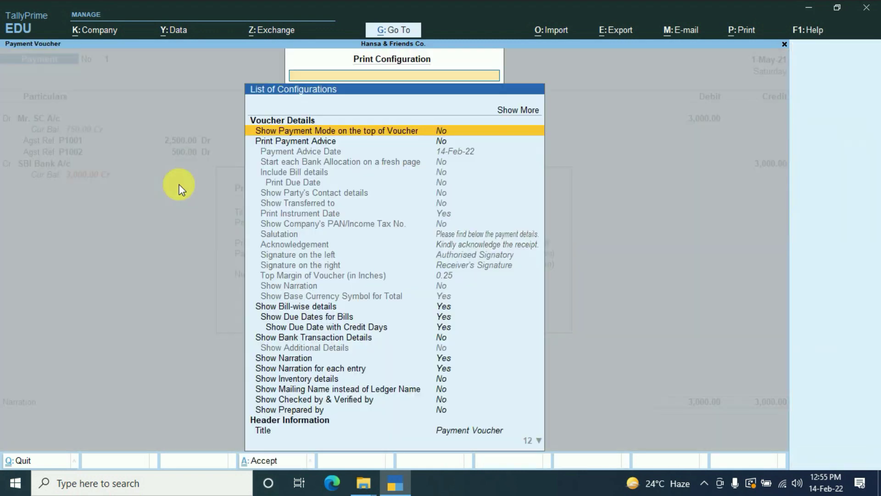
pyautogui.press('Down')
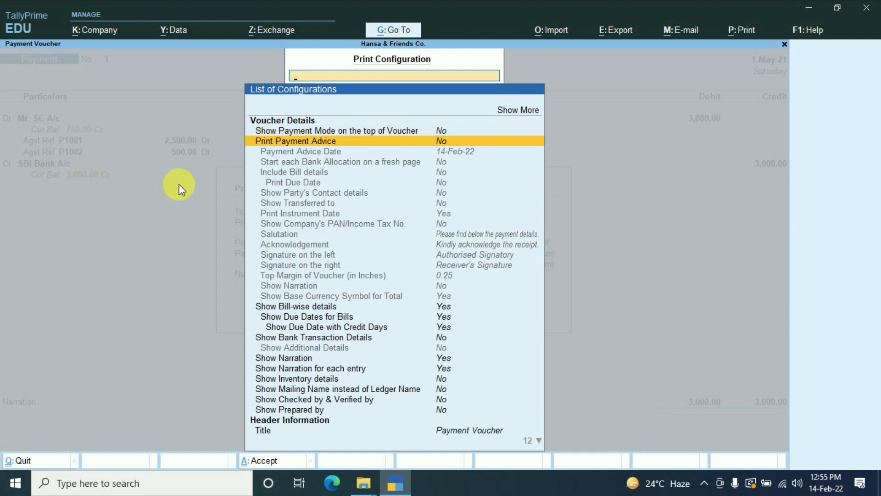
pyautogui.press('Return')
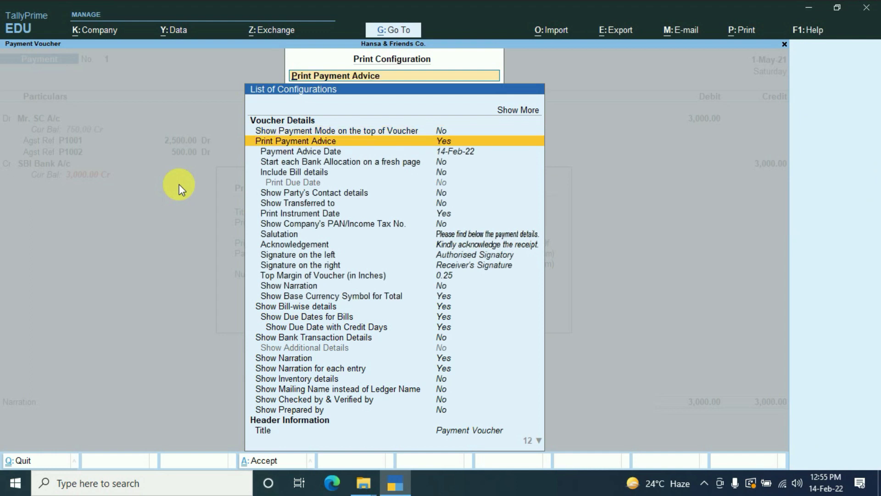
# - Set the Payment Advice Date to 1-May-21 and Include Bill details to Yes, and accept the print configuration
pyautogui.press('Down')
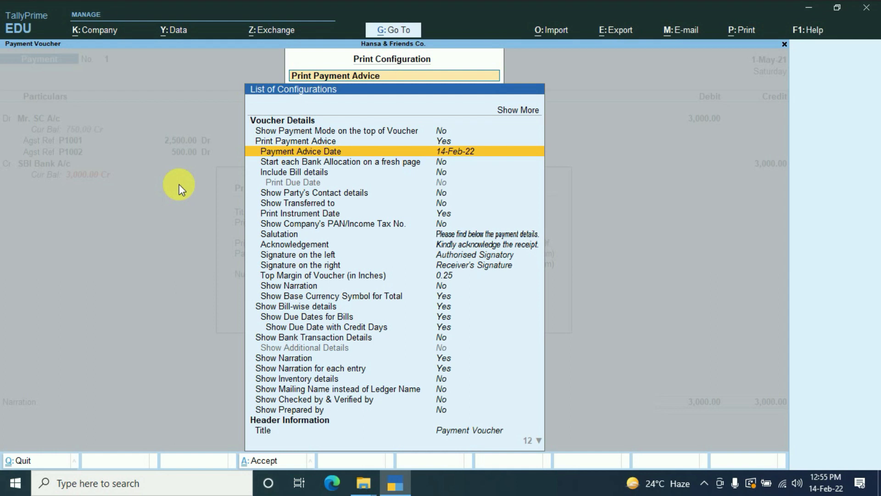
pyautogui.press('Return')
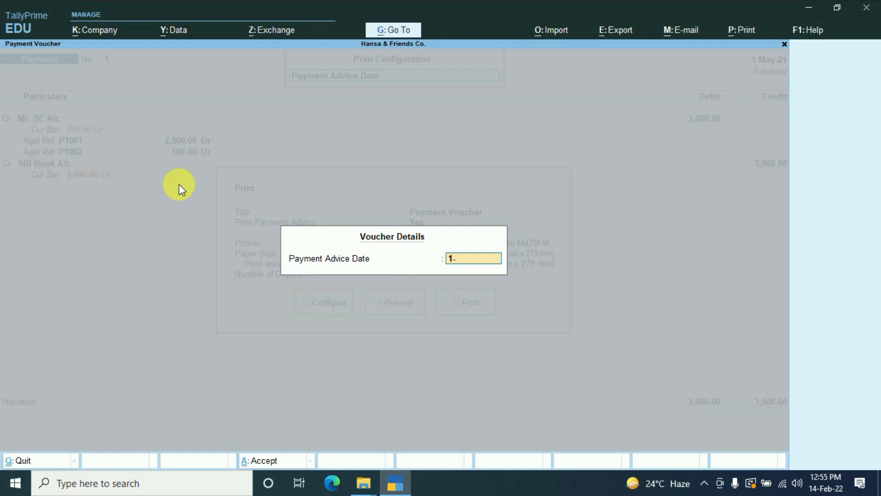
pyautogui.write('5')
pyautogui.press('Return')
pyautogui.press('Down')
pyautogui.press('Down')
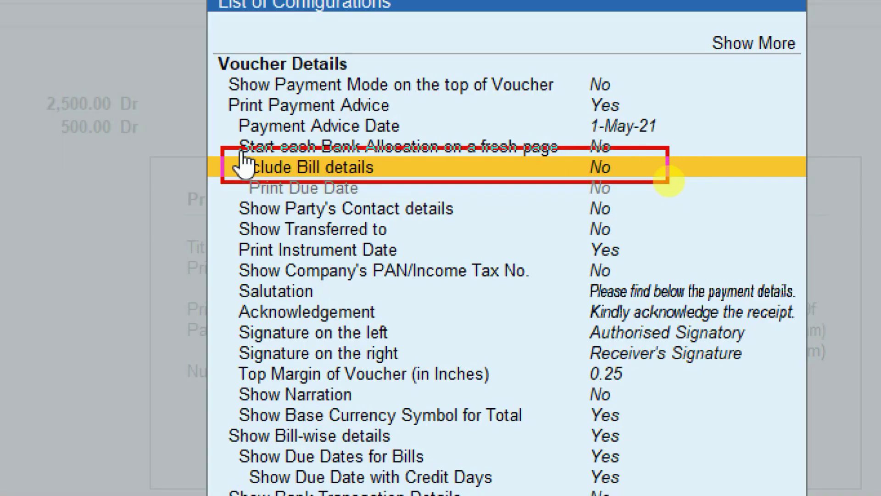
pyautogui.press('y')
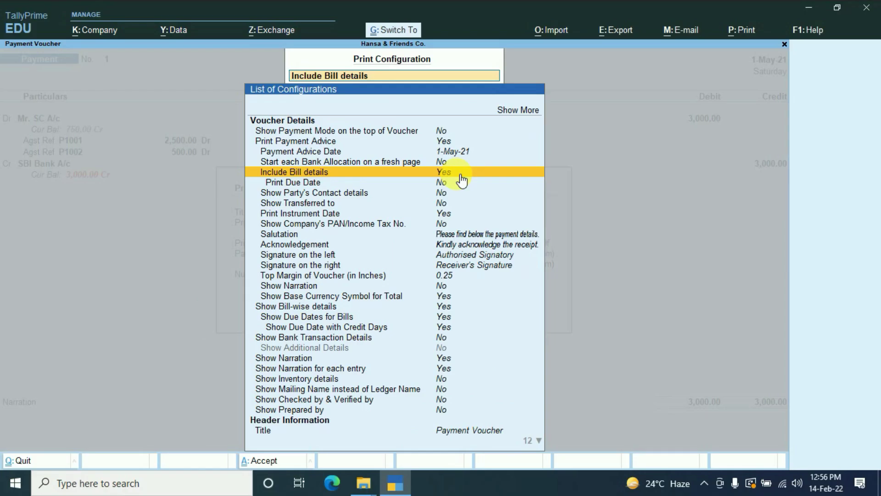
pyautogui.hotkey('ctrl', 'a')
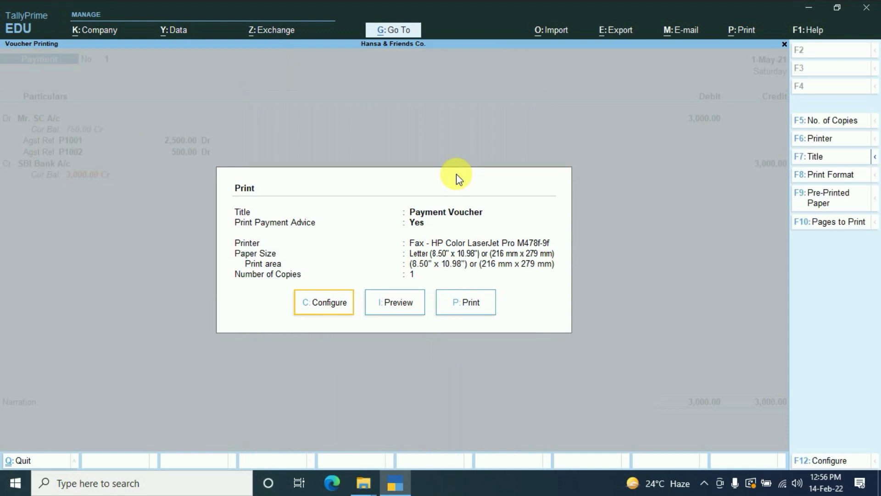
# - Preview the payment advice enlarged to check its bill references, and close the preview and print window
pyautogui.press('i')
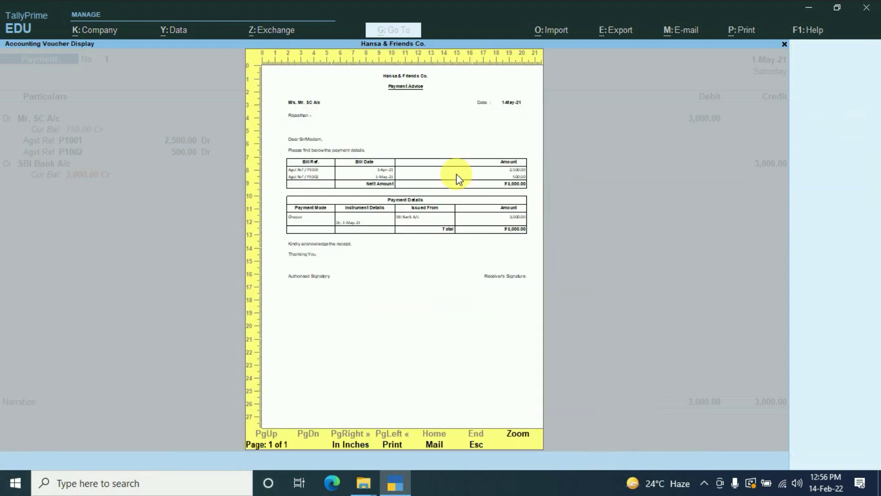
pyautogui.click(456, 174)
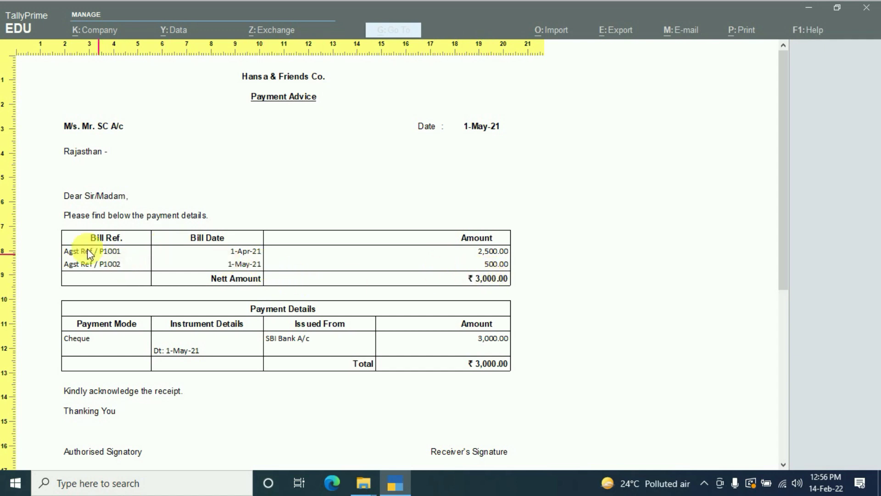
pyautogui.click(109, 228)
pyautogui.press('Escape')
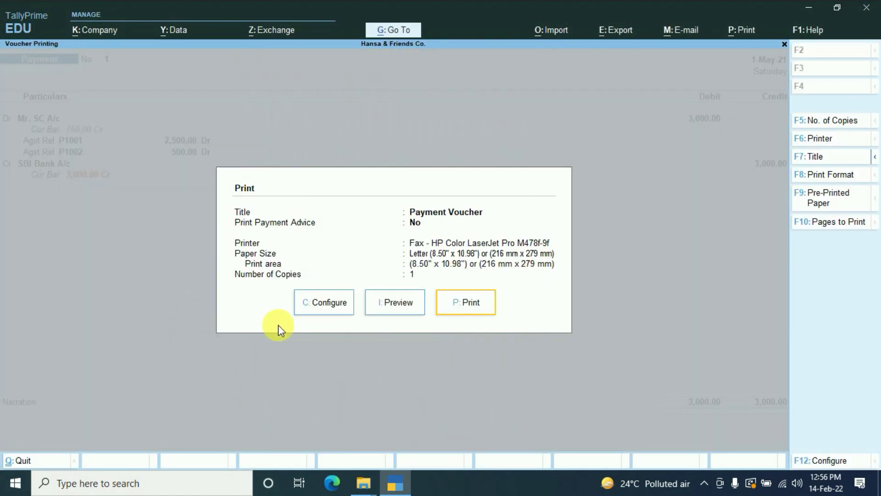
pyautogui.press('Escape')
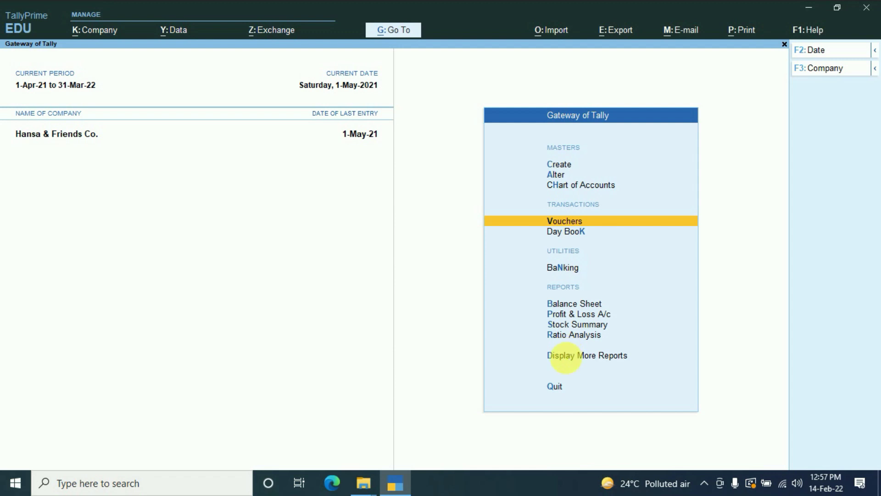
# - Open the Ledger Outstandings report under Statements of Accounts for the Mr. SD A/c ledger
pyautogui.click(571, 358)
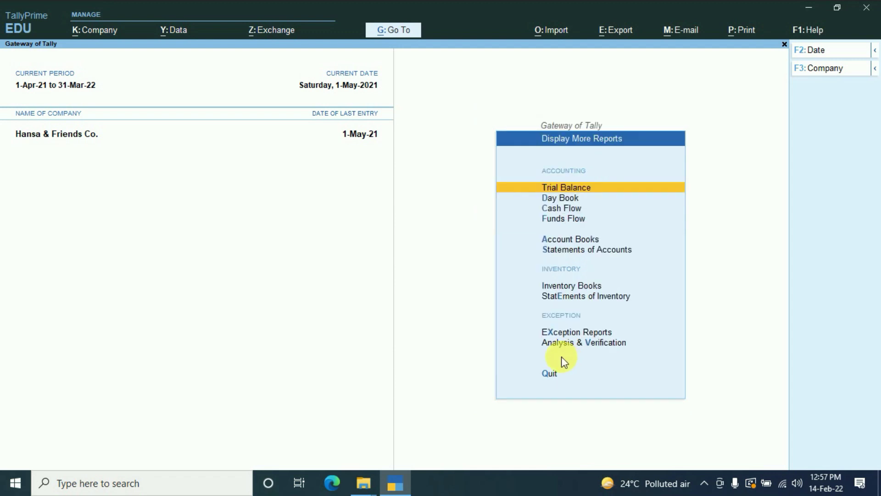
pyautogui.click(570, 255)
pyautogui.click(568, 261)
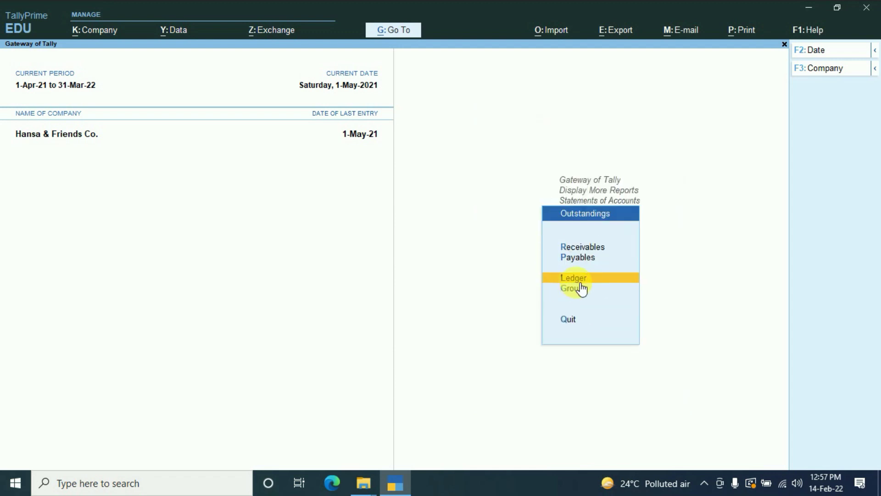
pyautogui.click(576, 279)
pyautogui.press('Down')
pyautogui.press('Return')
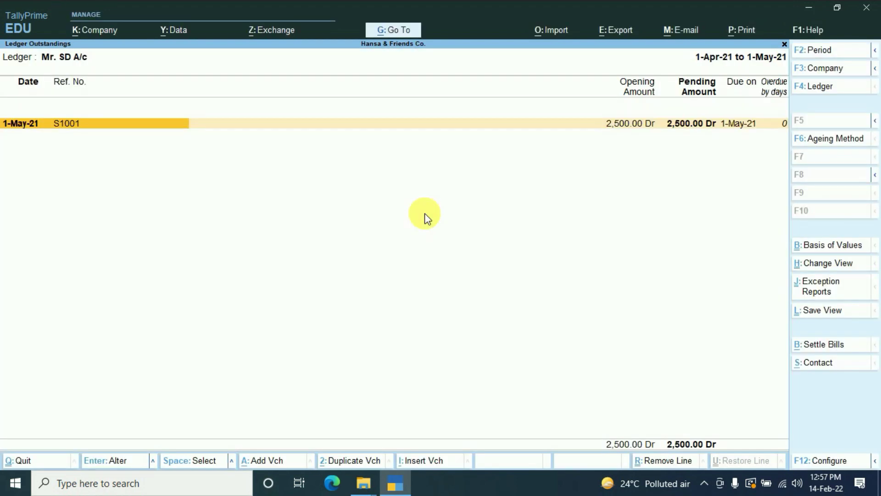
# - Change the outstandings report's period to end on 1-6-2021, keeping the existing start date
pyautogui.press('F2')
pyautogui.press('Return')
pyautogui.write('1-')
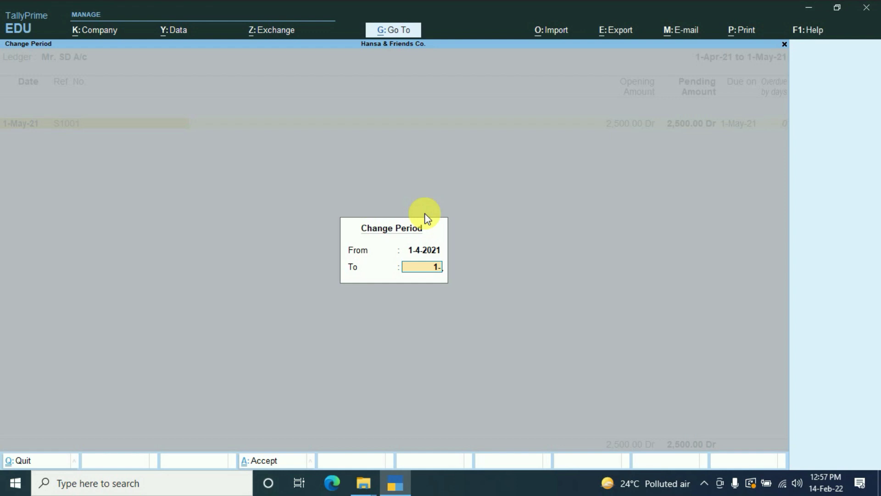
pyautogui.write('6')
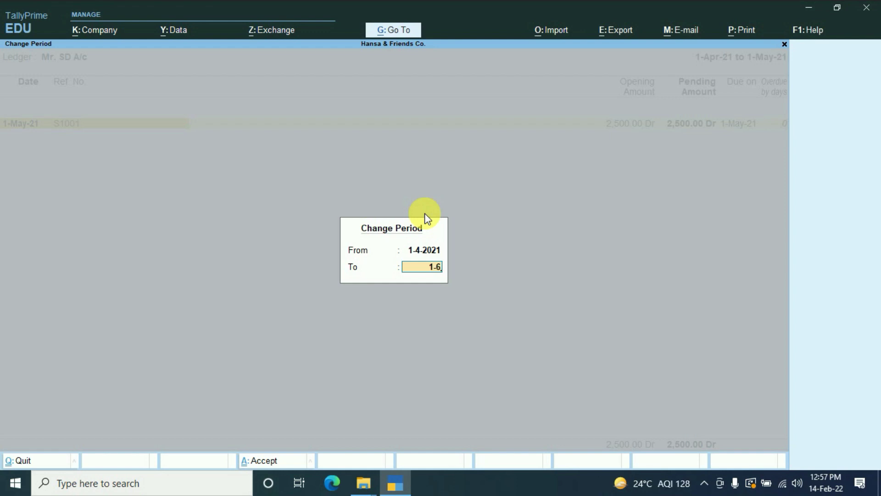
pyautogui.press('Return')
# - Set the Format of Report to Detailed in the outstandings report's print configuration
pyautogui.hotkey('alt', 'p')
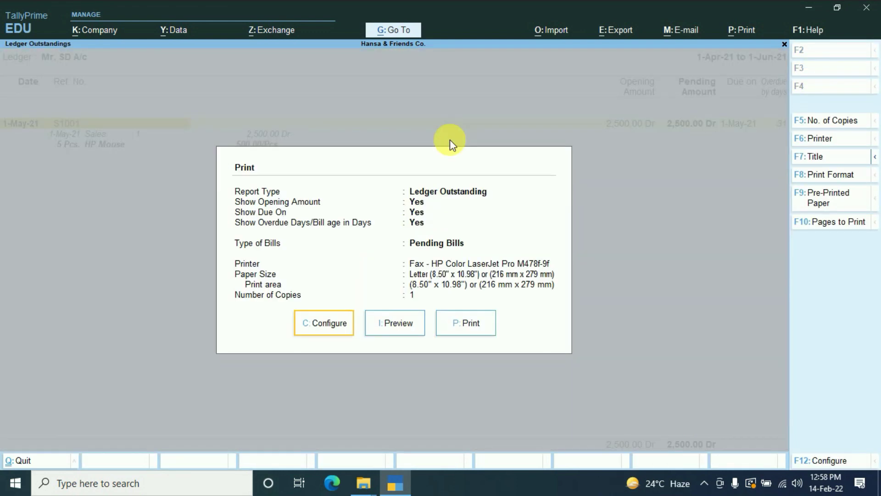
pyautogui.press('c')
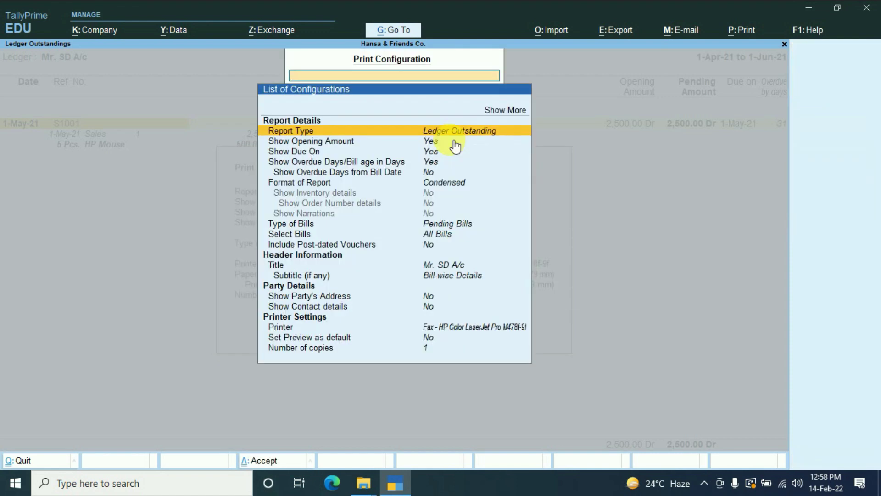
pyautogui.press('Down')
pyautogui.press('Down')
pyautogui.press('Down')
pyautogui.press('Down')
pyautogui.press('Down')
pyautogui.press('Return')
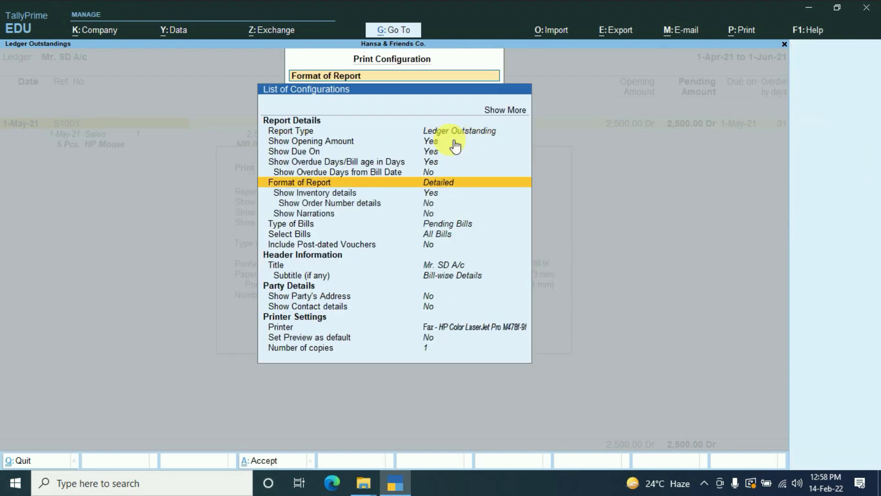
# - Change the Report Type in the print configuration to Reminder Letter
pyautogui.click(451, 141)
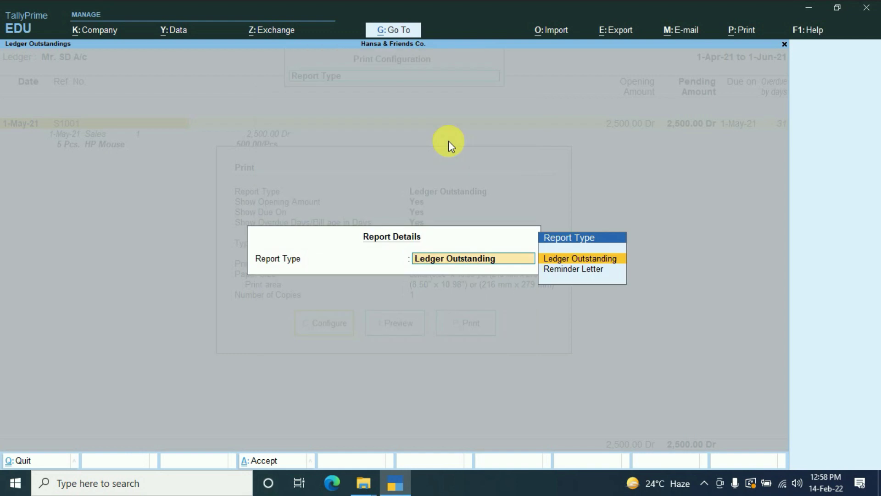
pyautogui.press('Down')
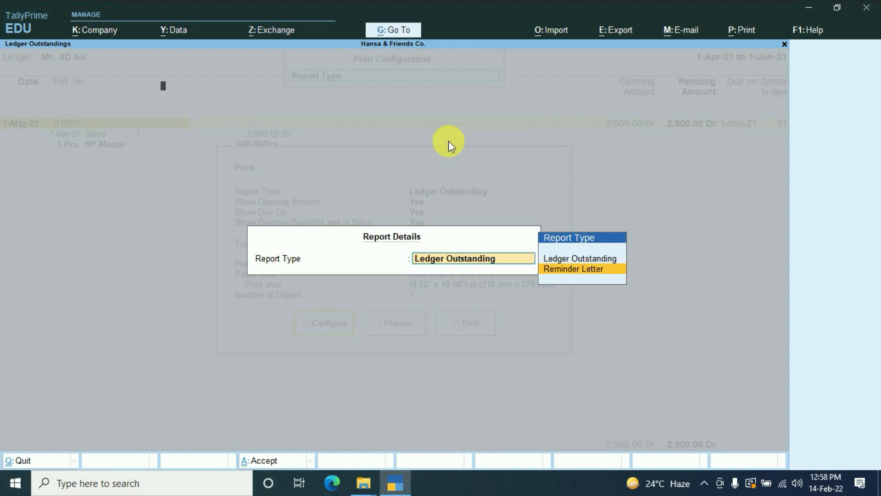
pyautogui.press('Return')
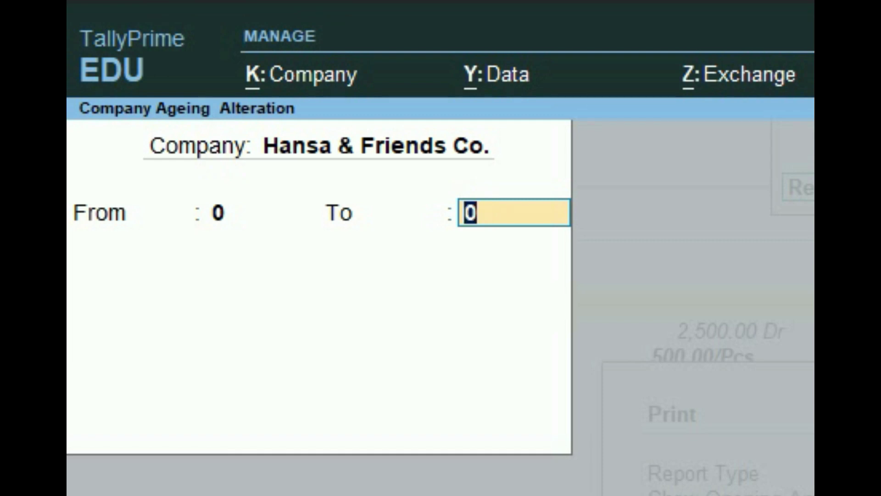
# - Define the company's ageing periods as 0 to 20, 20 to 40 and 40 to 0, and accept them
pyautogui.write('20')
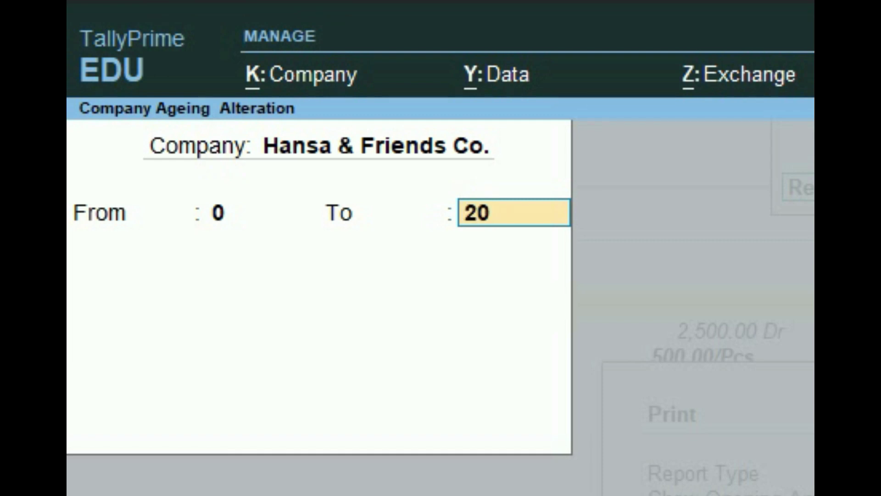
pyautogui.press('Return')
pyautogui.write('40')
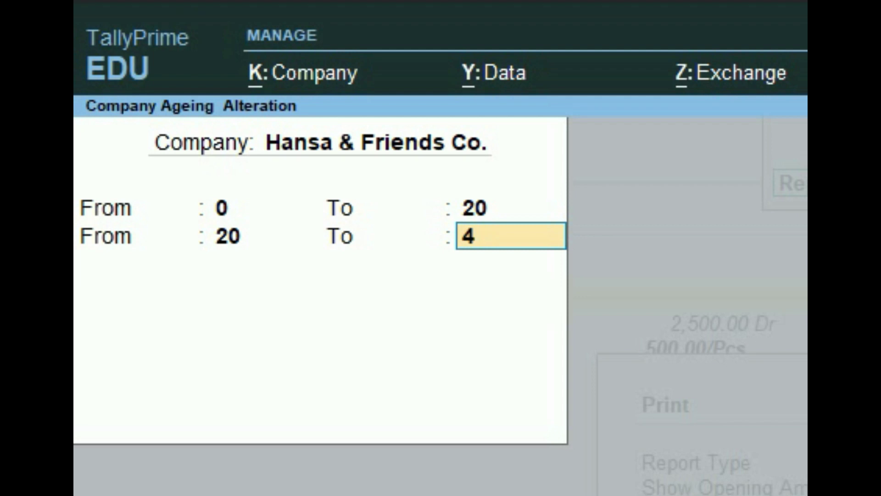
pyautogui.press('Return')
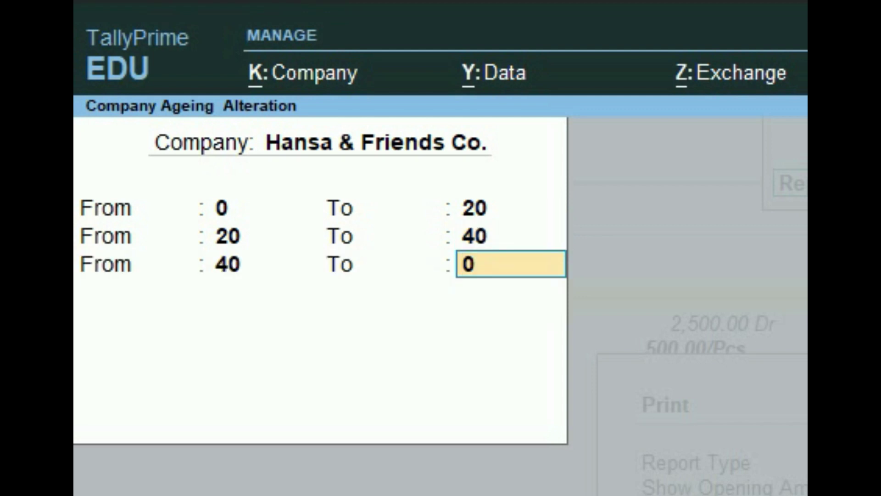
pyautogui.press('Return')
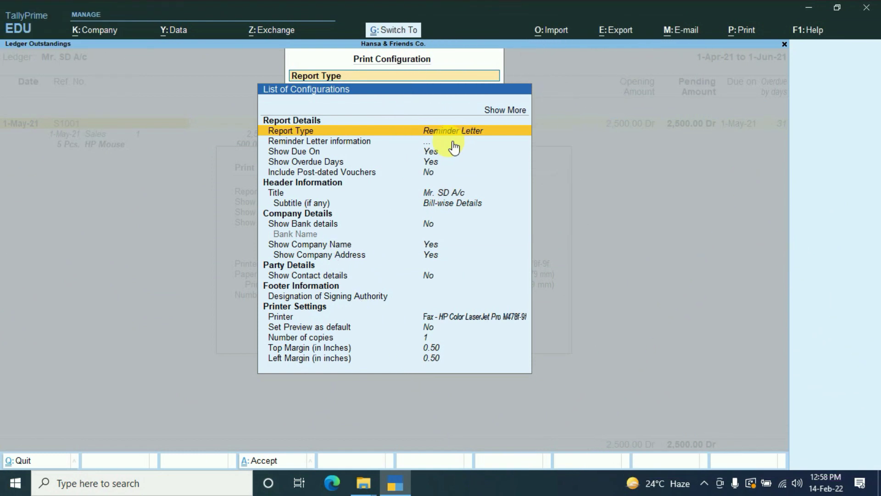
# - Preview the reminder letter enlarged to check its pending bill, and return to the Gateway of Tally
pyautogui.press('Escape')
pyautogui.press('Left')
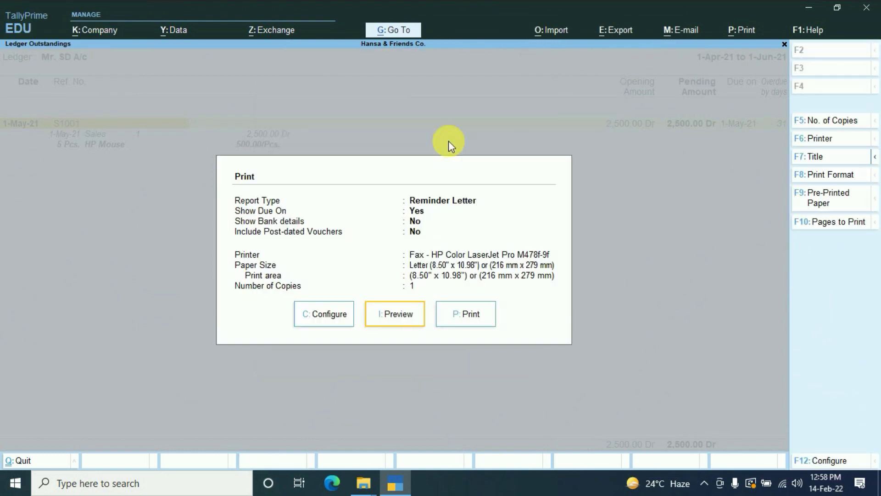
pyautogui.press('Return')
pyautogui.click(450, 145)
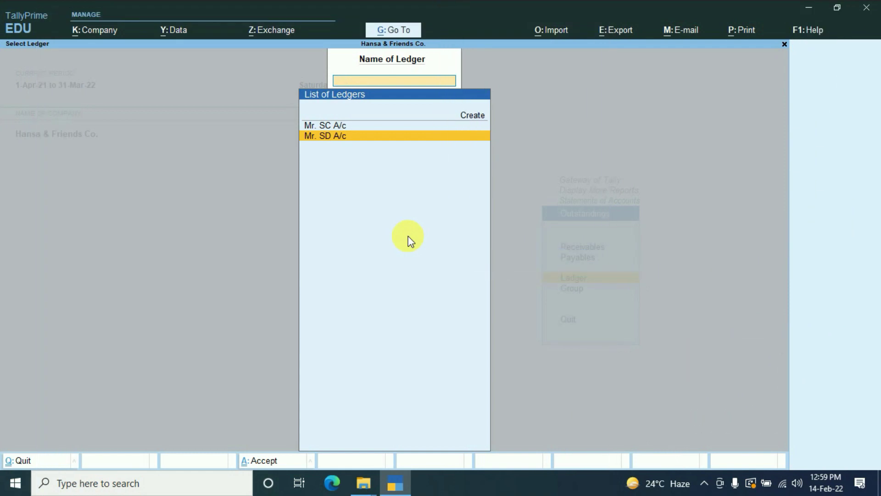
pyautogui.press('Escape')
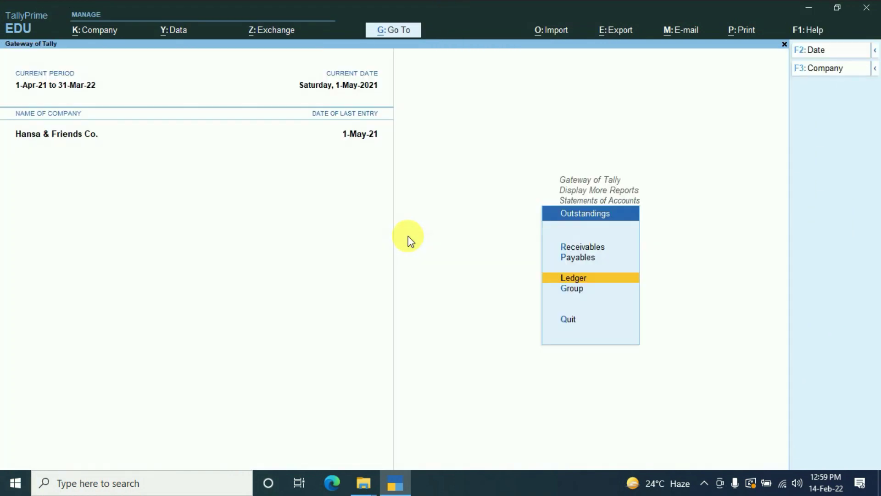
pyautogui.press('Escape')
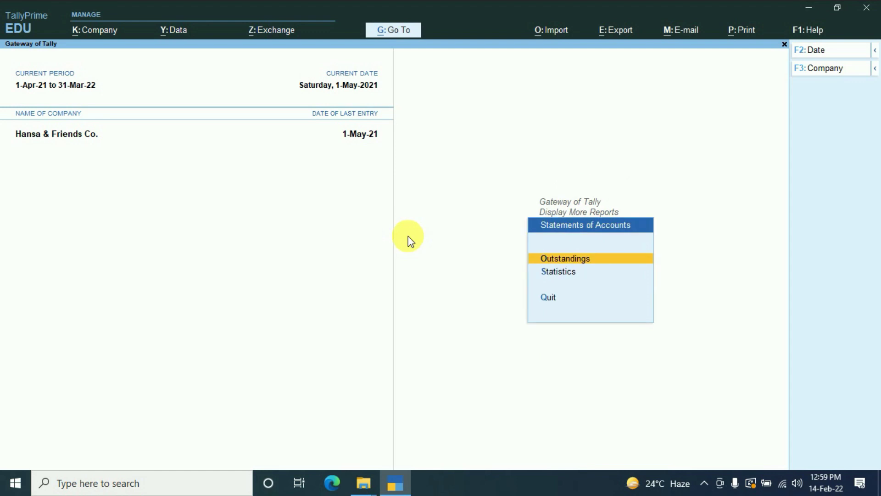
pyautogui.press('Escape')
pyautogui.press('Escape')
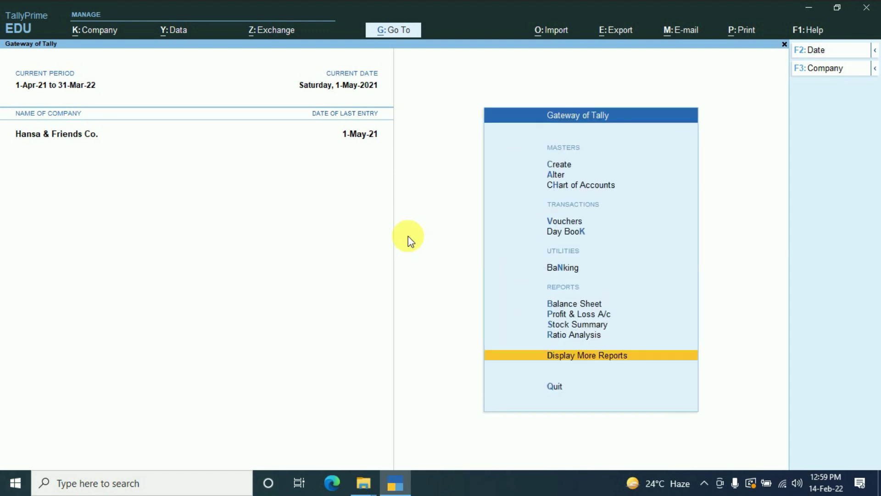
# - Open the ledger vouchers report from the Account Books for the Mr. SD A/c ledger
pyautogui.click(568, 359)
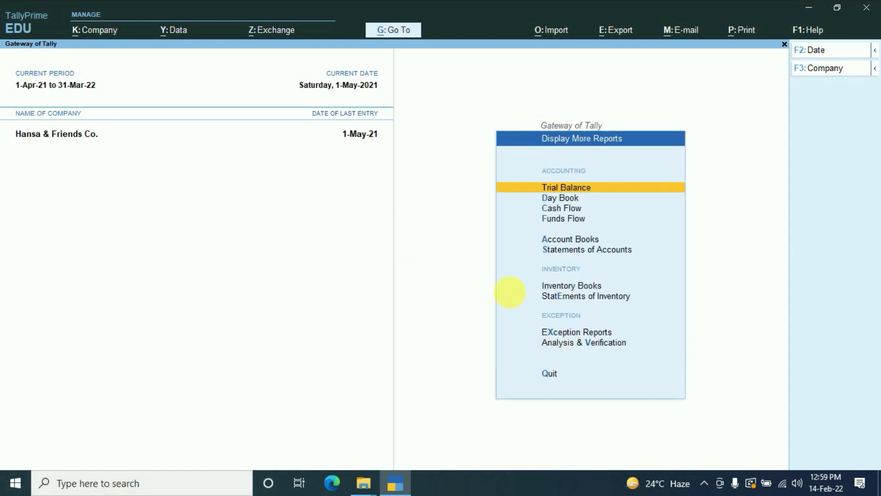
pyautogui.click(548, 240)
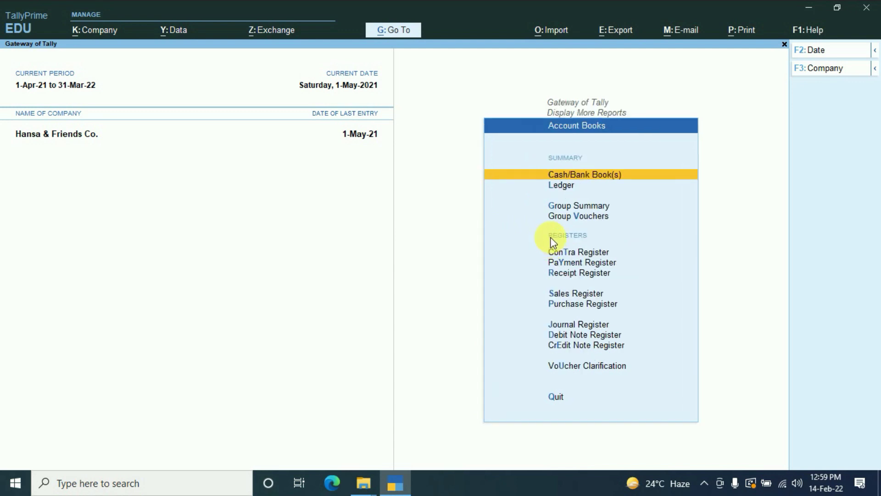
pyautogui.press('Down')
pyautogui.press('Return')
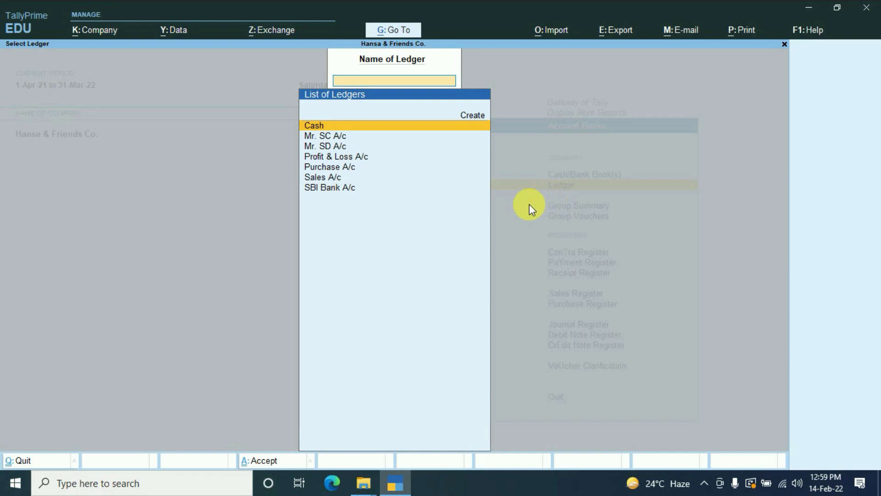
pyautogui.press('Down')
pyautogui.press('Down')
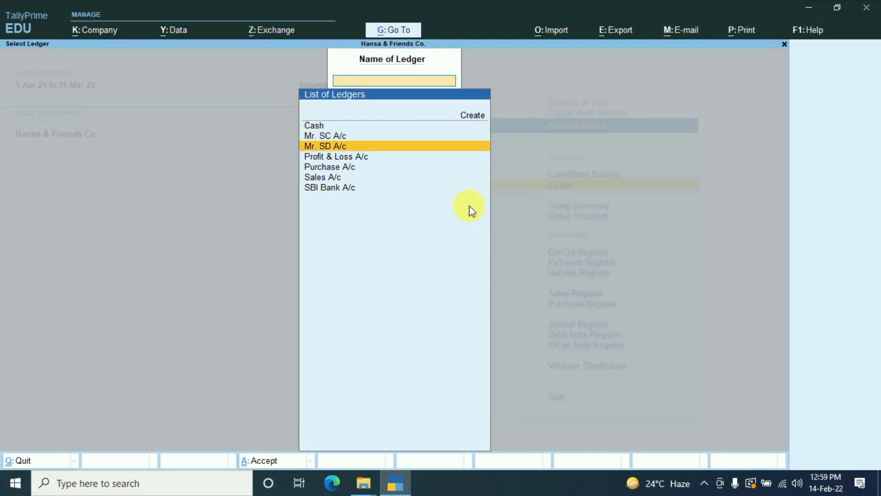
pyautogui.press('Return')
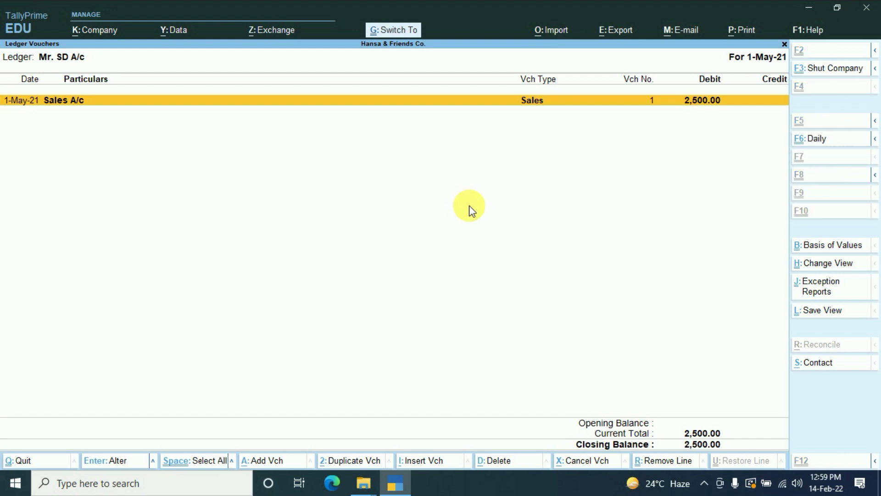
# - Set the Report Type to Confirmation of Accounts in the ledger report's print configuration
pyautogui.hotkey('ctrl', 'p')
pyautogui.press('Left')
pyautogui.press('Left')
pyautogui.press('Return')
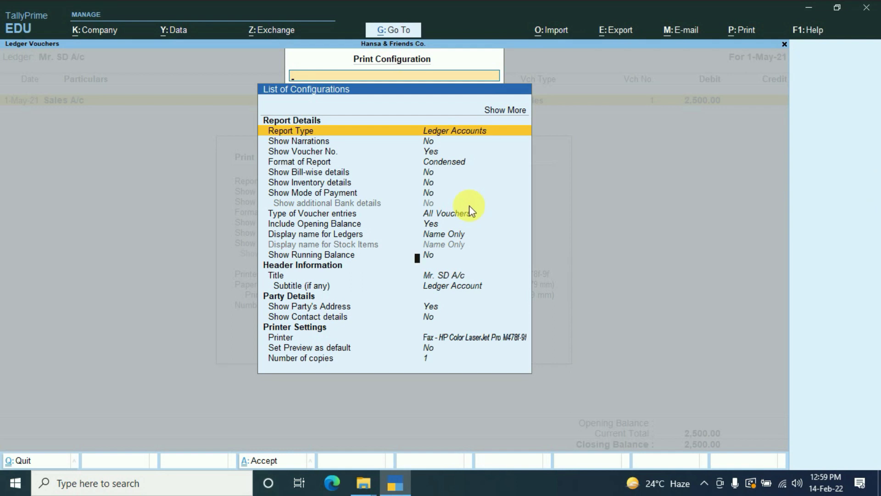
pyautogui.press('Return')
pyautogui.press('Up')
pyautogui.press('Return')
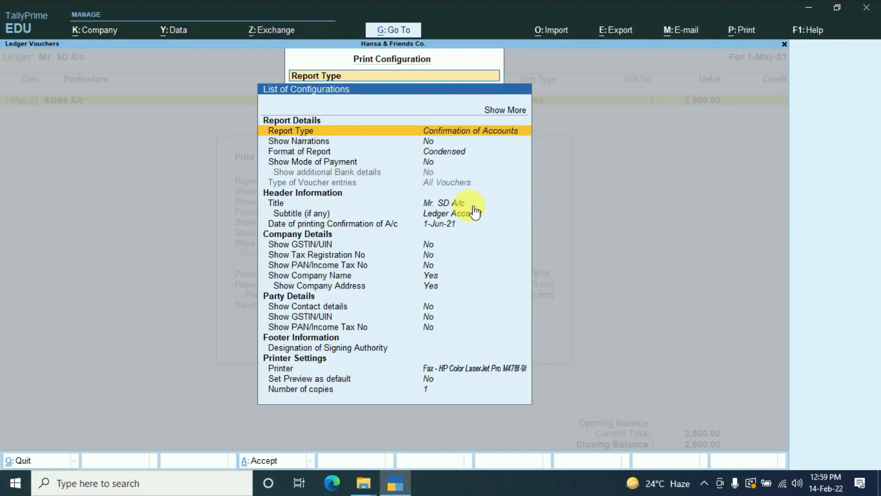
# - Set the Format of Report to Detailed for the confirmation and accept the print configuration
pyautogui.press('Down')
pyautogui.press('Down')
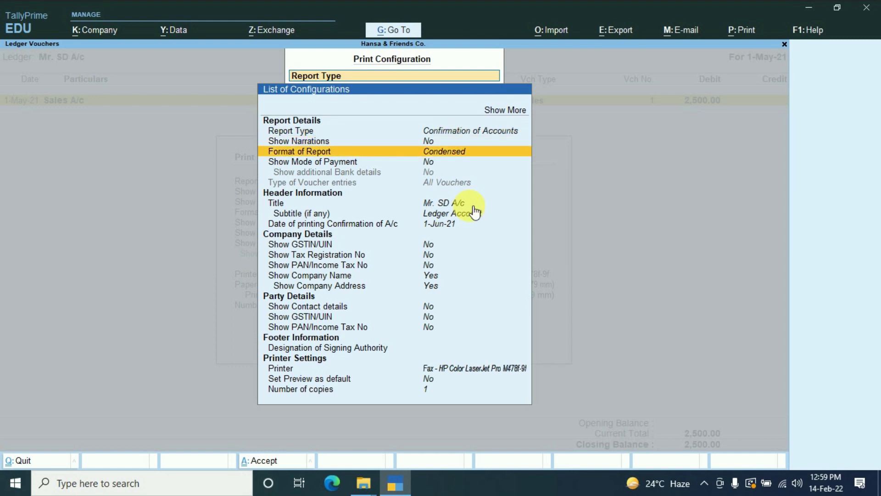
pyautogui.press('Return')
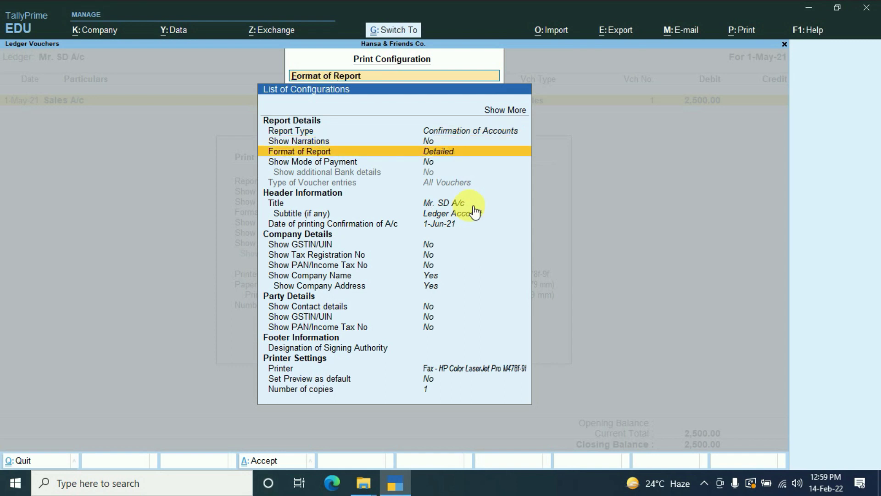
pyautogui.hotkey('ctrl', 'a')
# - Preview the Confirmation of Accounts letter enlarged to check its ledger entries
pyautogui.press('Left')
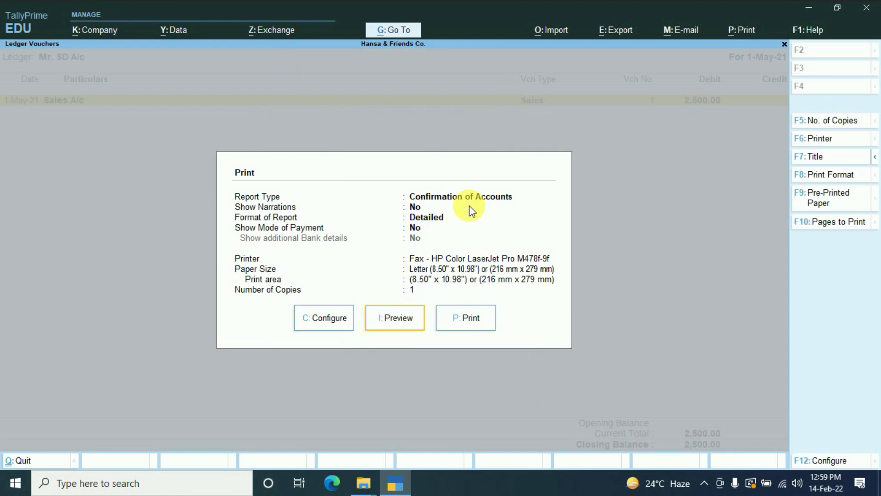
pyautogui.press('Return')
pyautogui.click(471, 209)
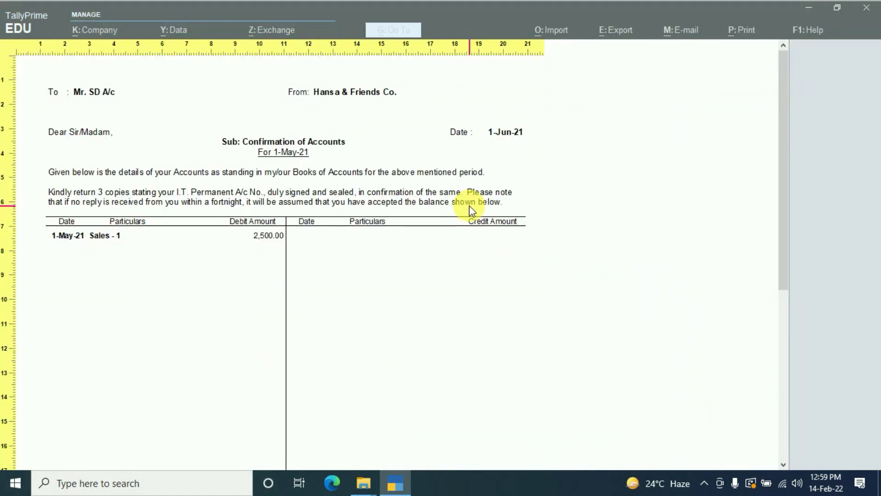